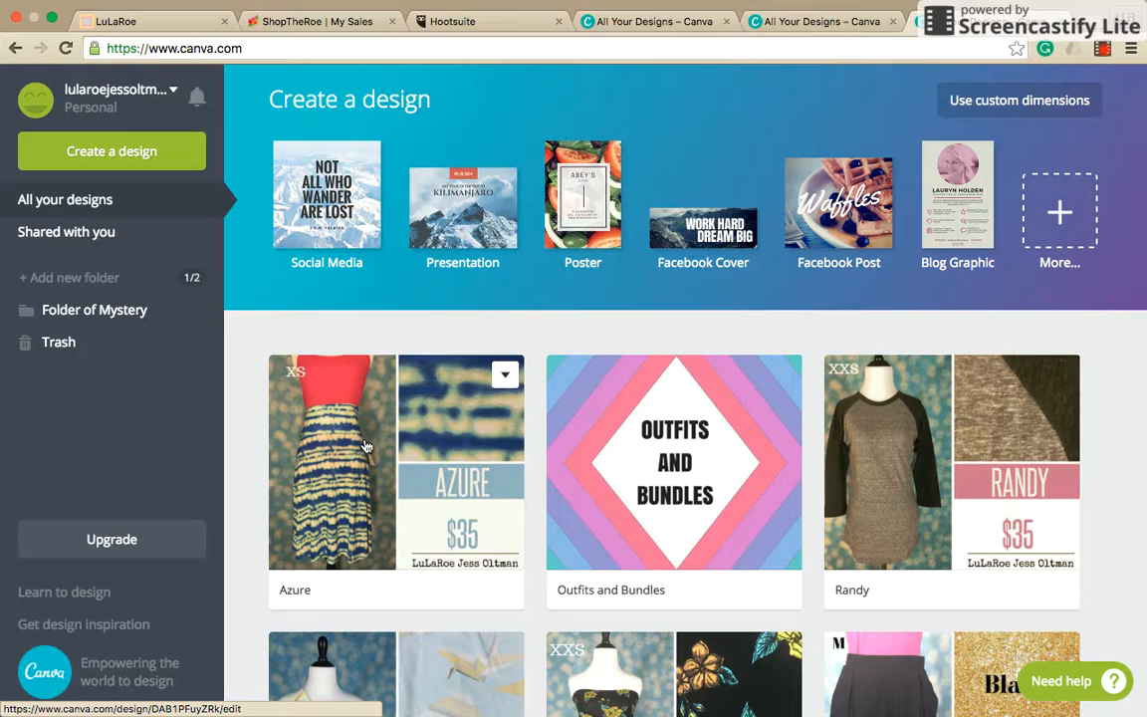
Make a copy of the existing design named "Template" from the list of all designs.
scroll(494, 458, "down", 3)
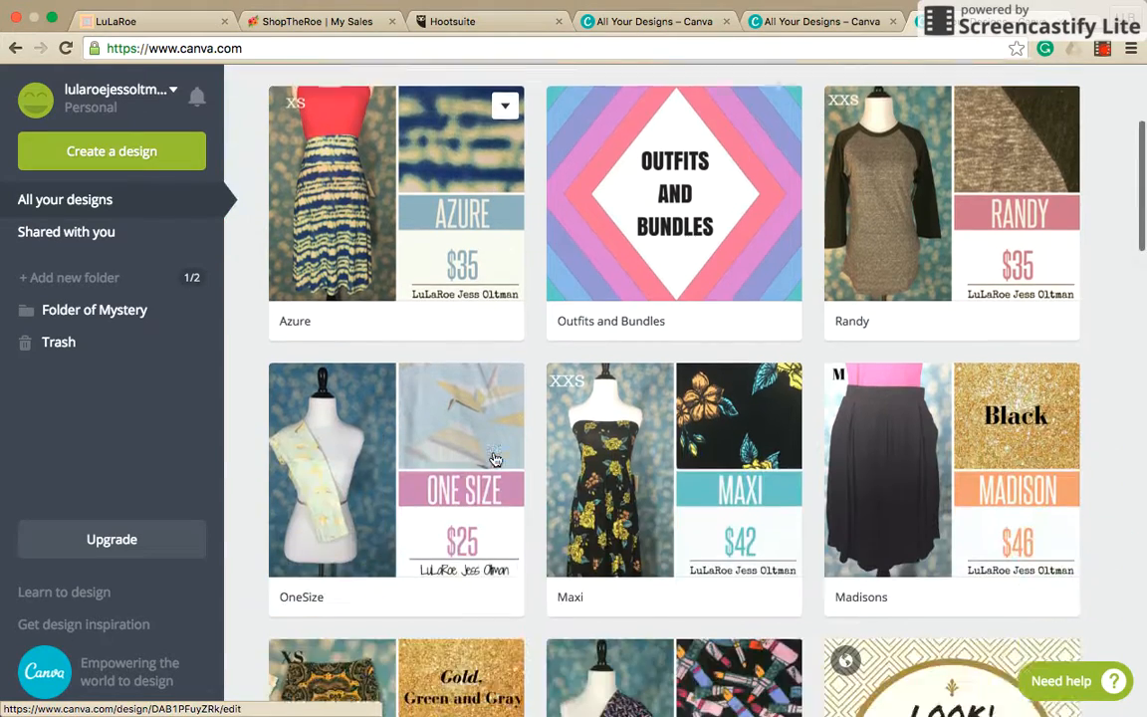
scroll(495, 458, "down", 4)
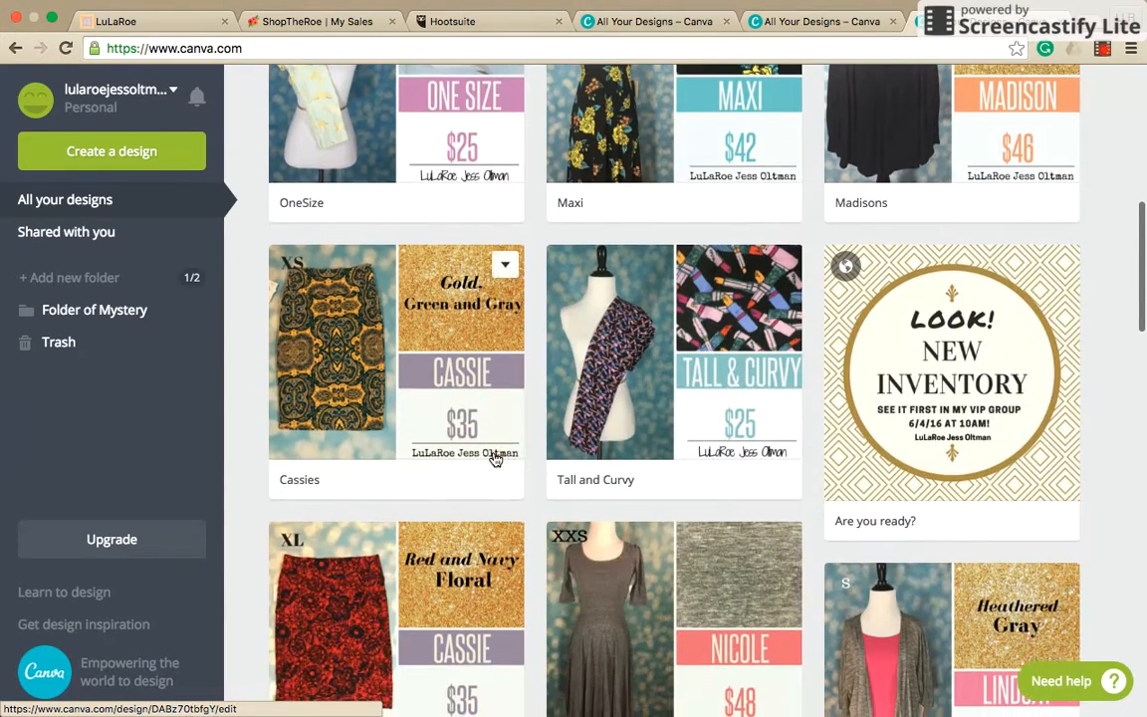
scroll(495, 458, "down", 4)
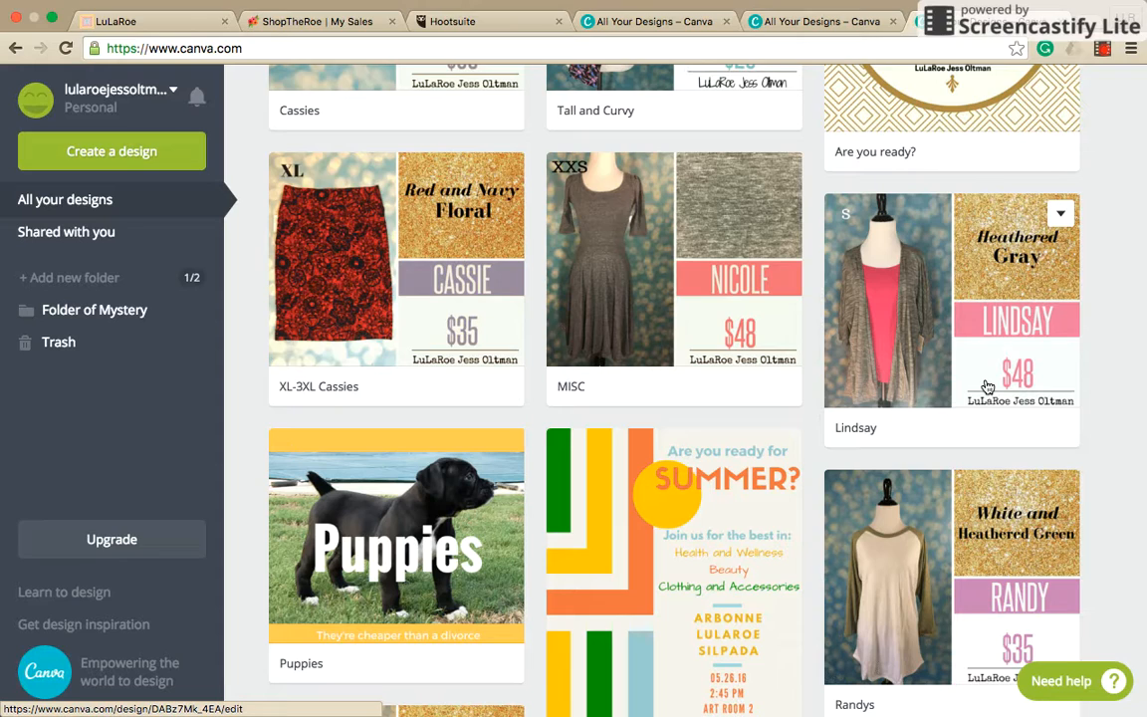
scroll(986, 386, "down", 7)
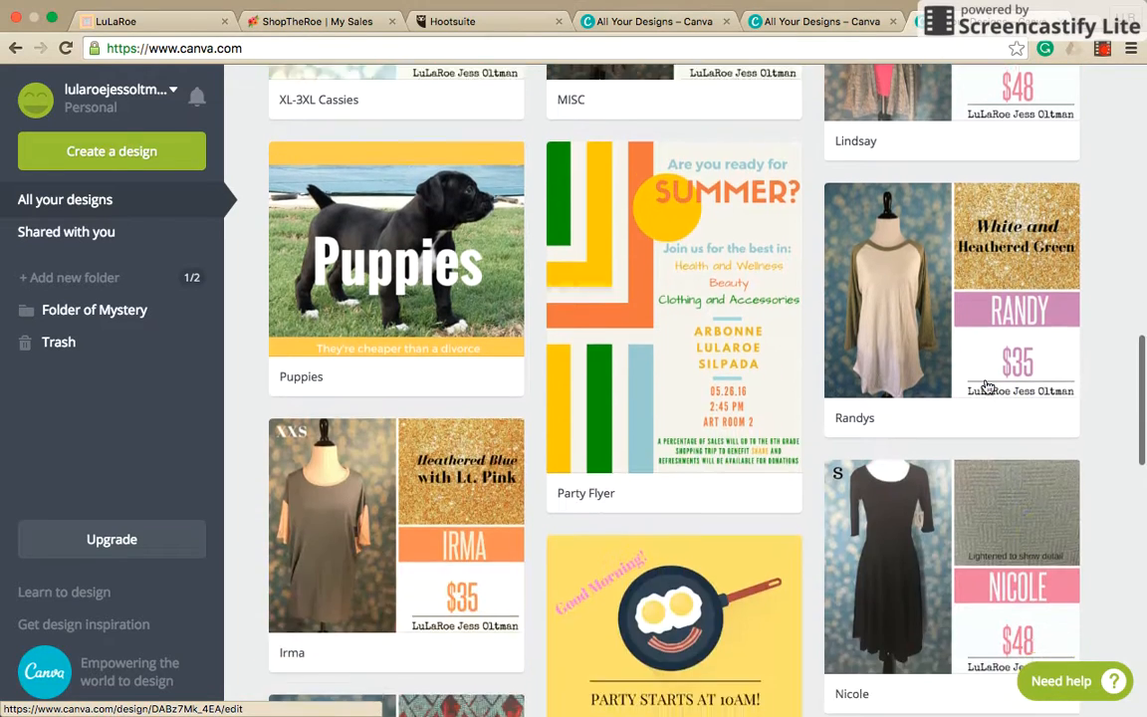
scroll(987, 386, "down", 1)
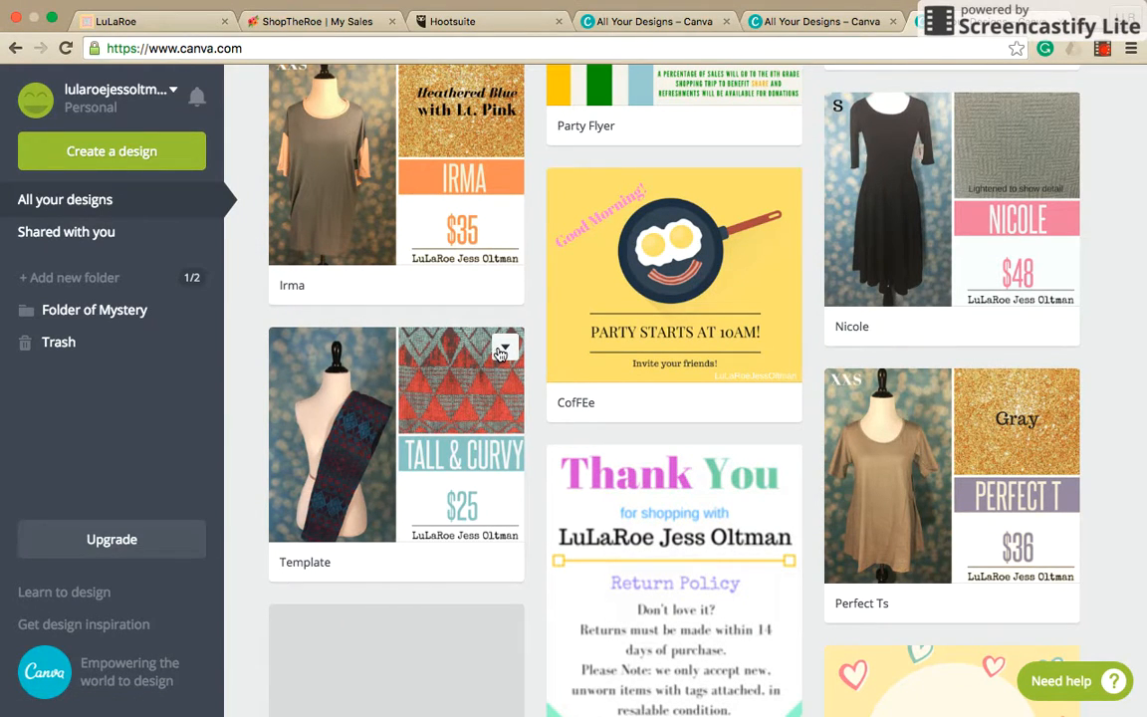
left_click(502, 349)
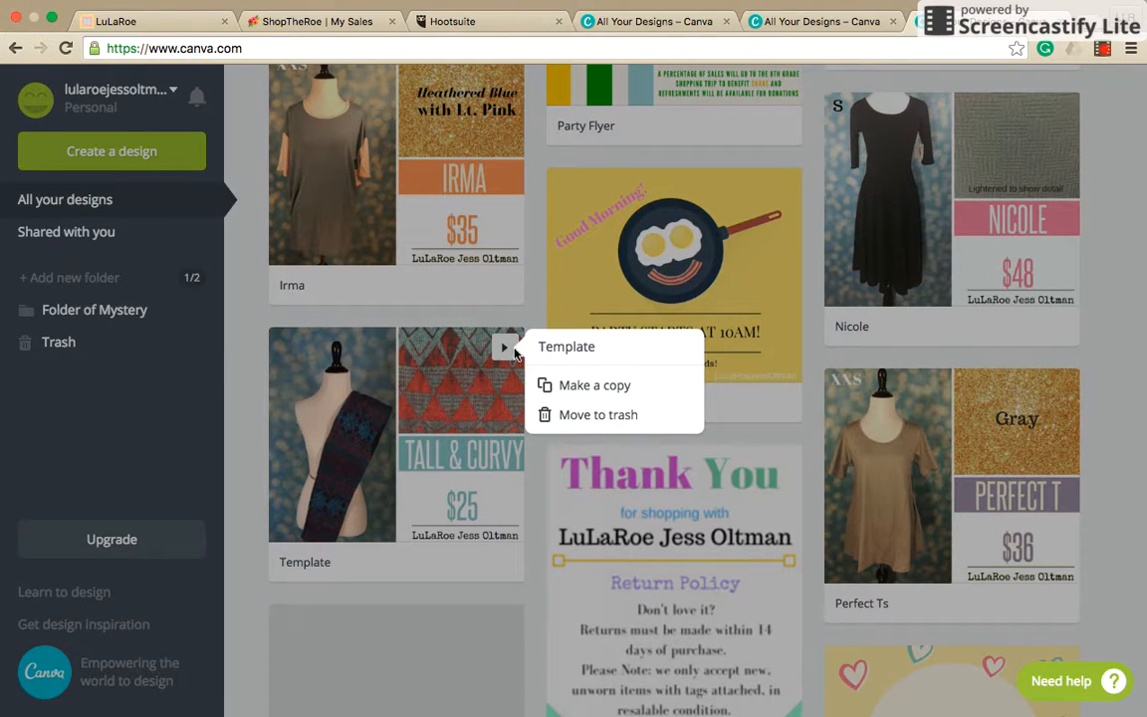
left_click(612, 387)
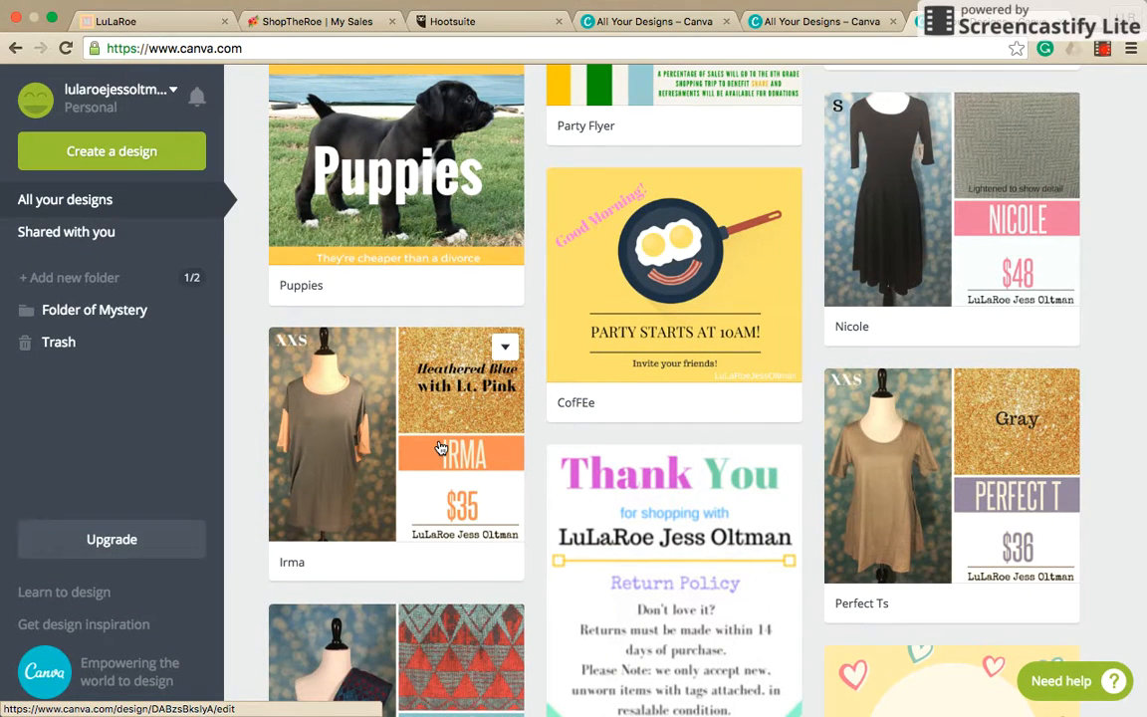
Open the "Copy of Template" design for editing.
scroll(441, 448, "up", 15)
scroll(441, 448, "up", 4)
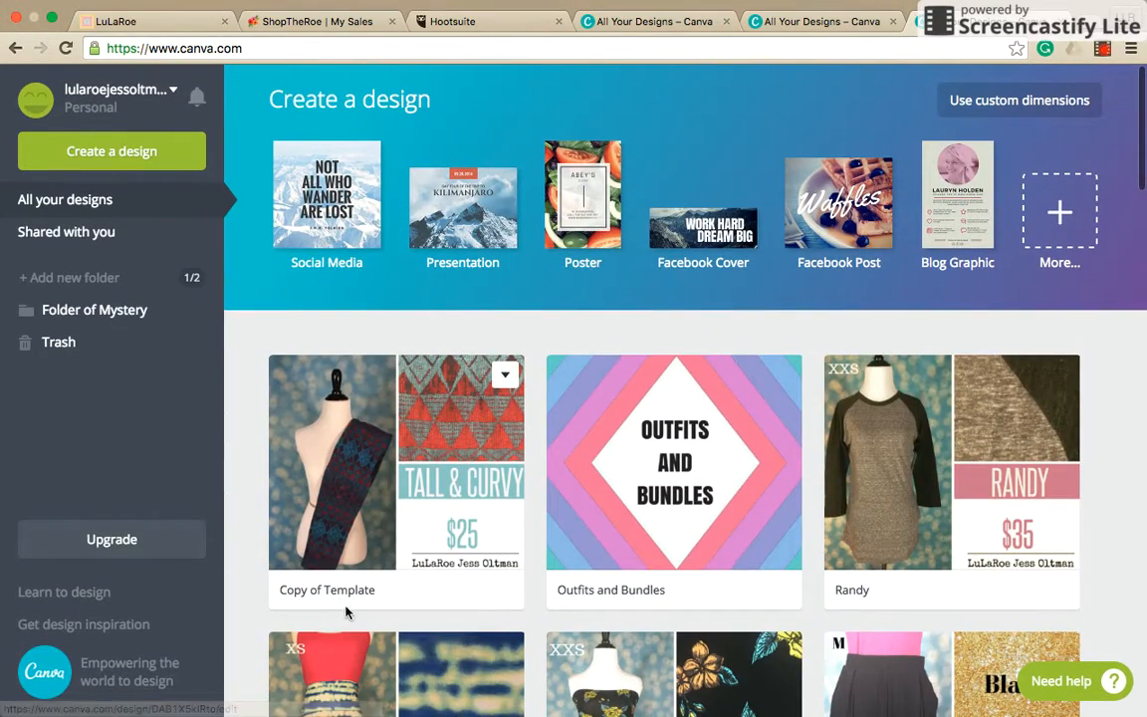
left_click(341, 442)
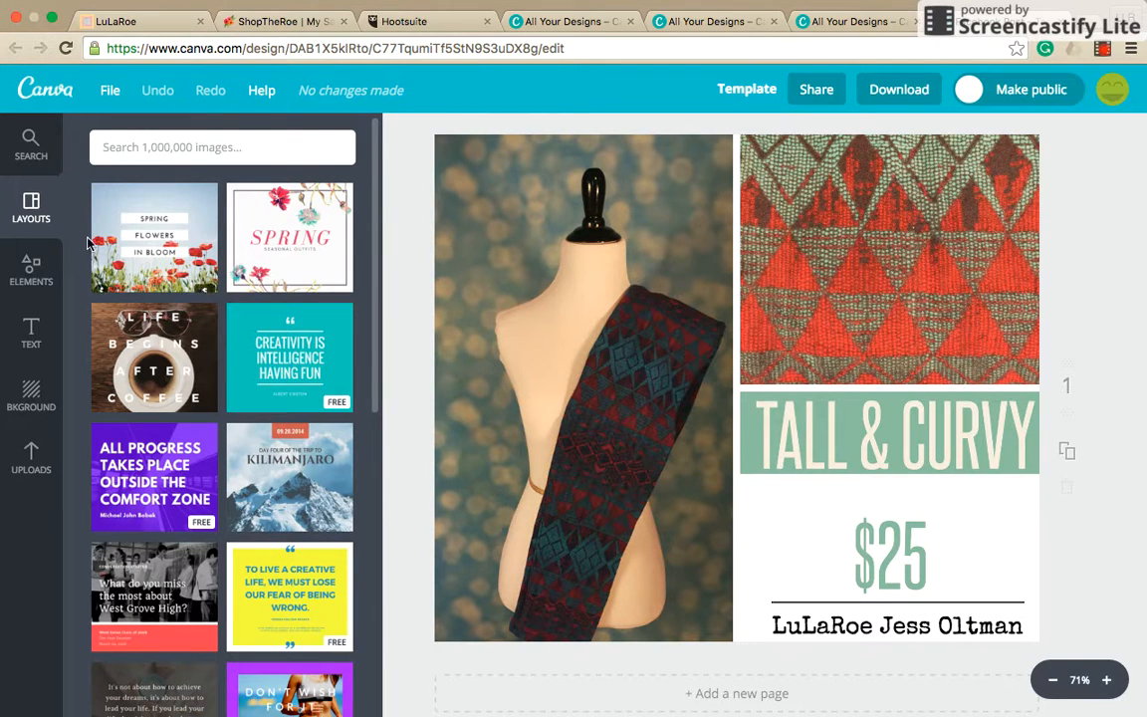
left_click(16, 251)
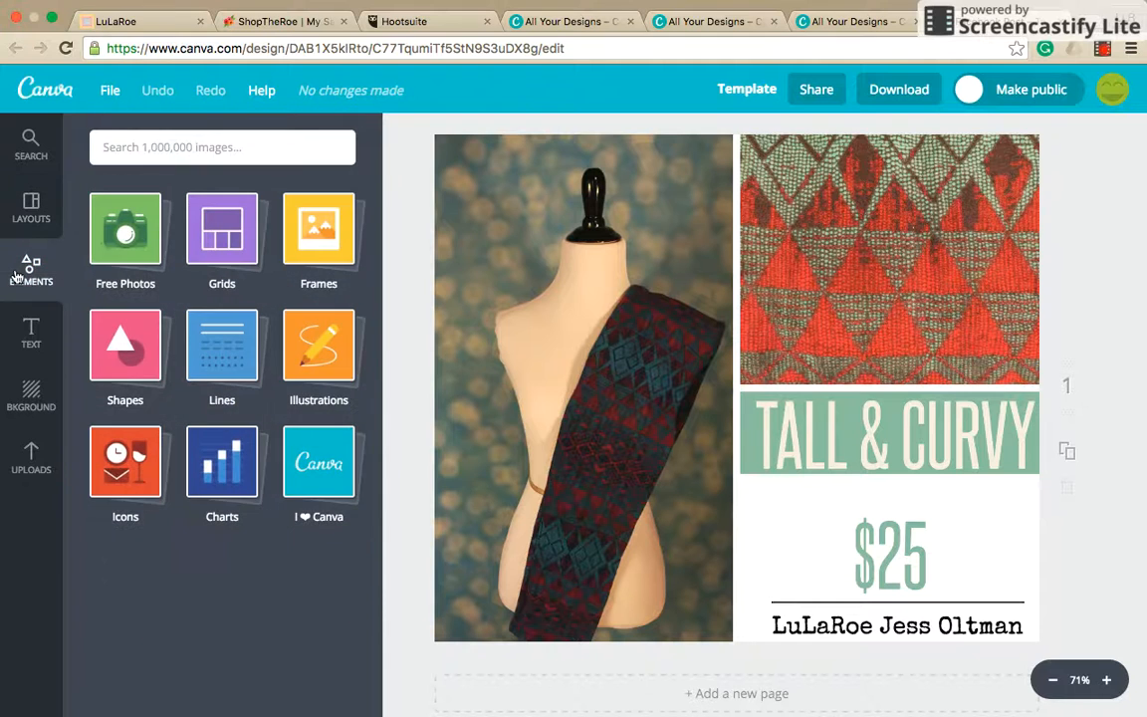
left_click(253, 216)
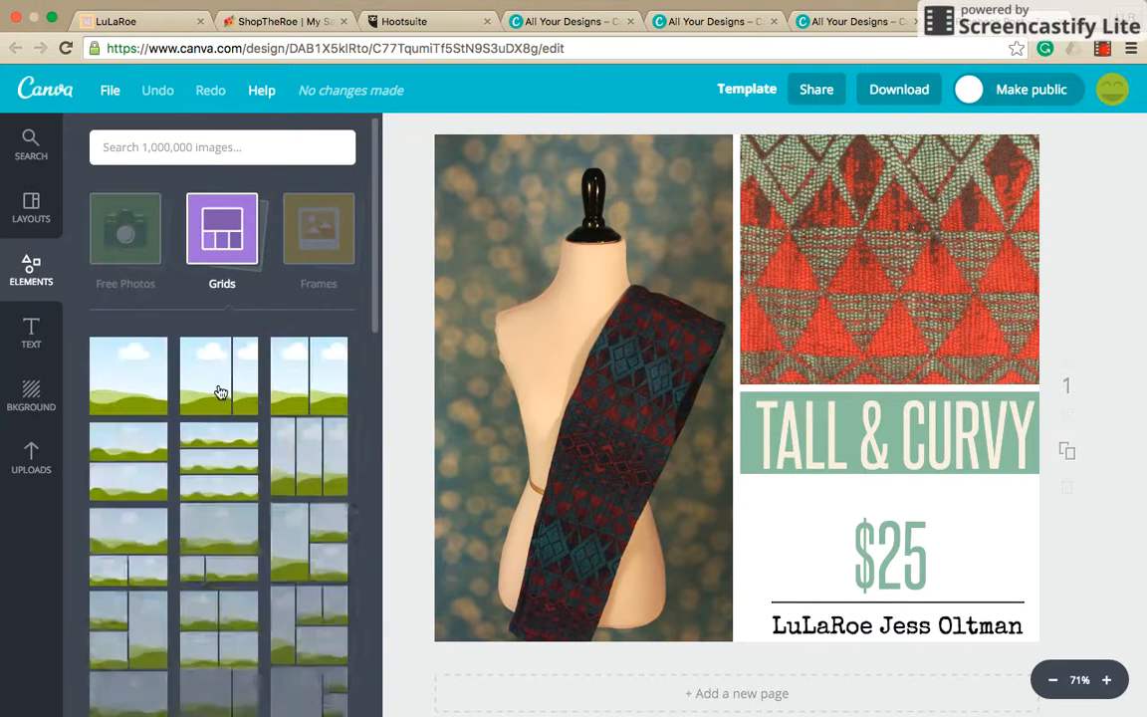
scroll(220, 391, "down", 5)
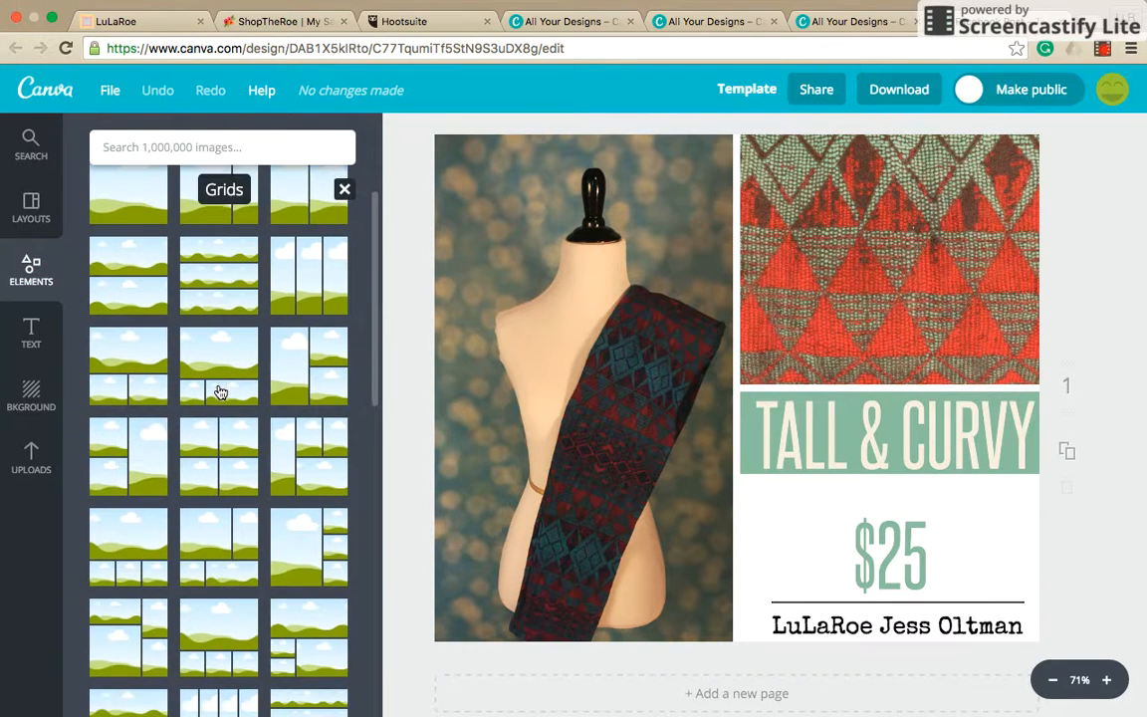
scroll(220, 391, "up", 5)
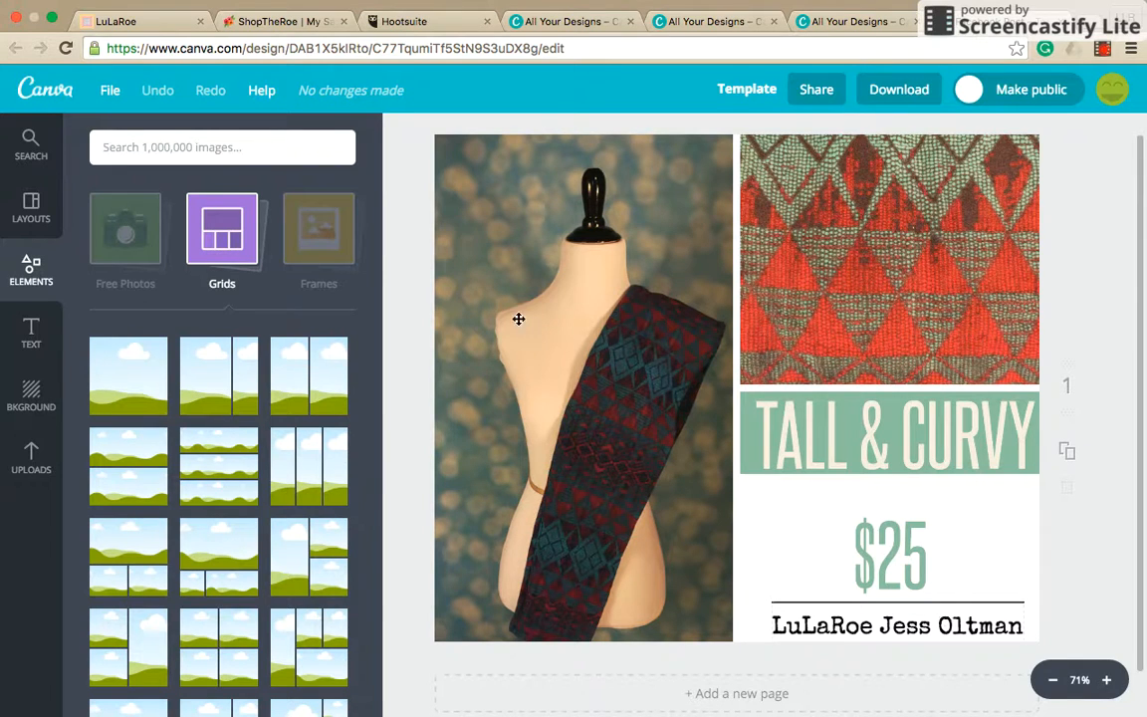
Add a heading reading "S" and place it in the upper-left corner of the mannequin photo.
left_click(31, 336)
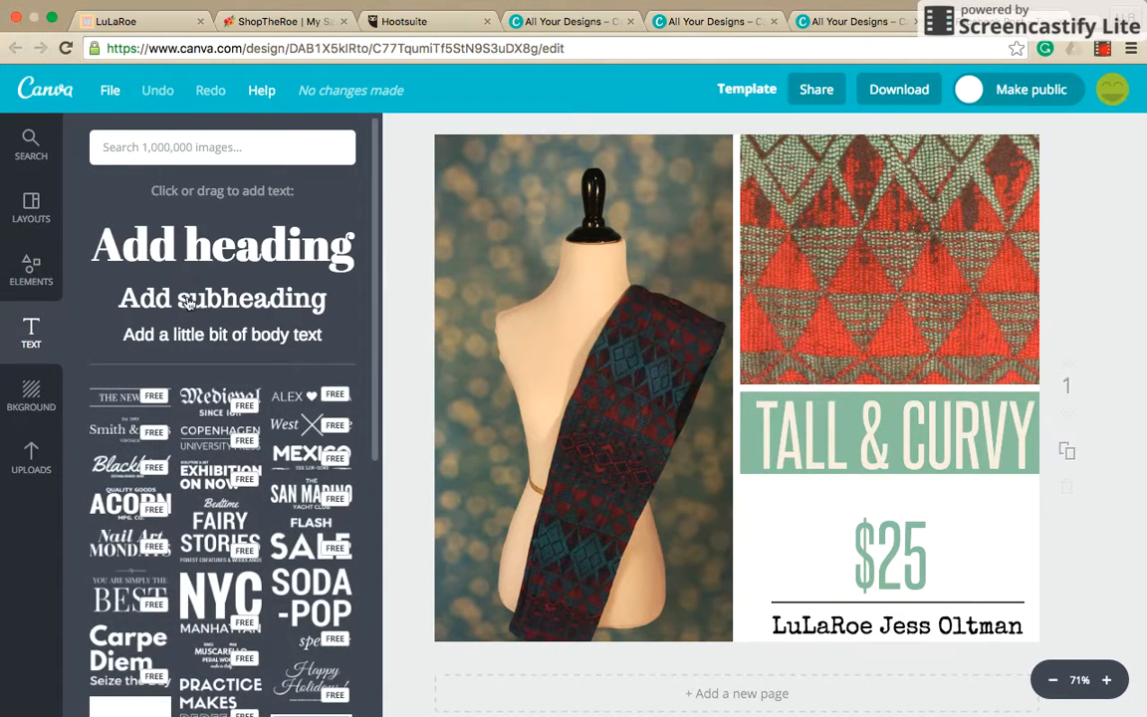
left_click(187, 248)
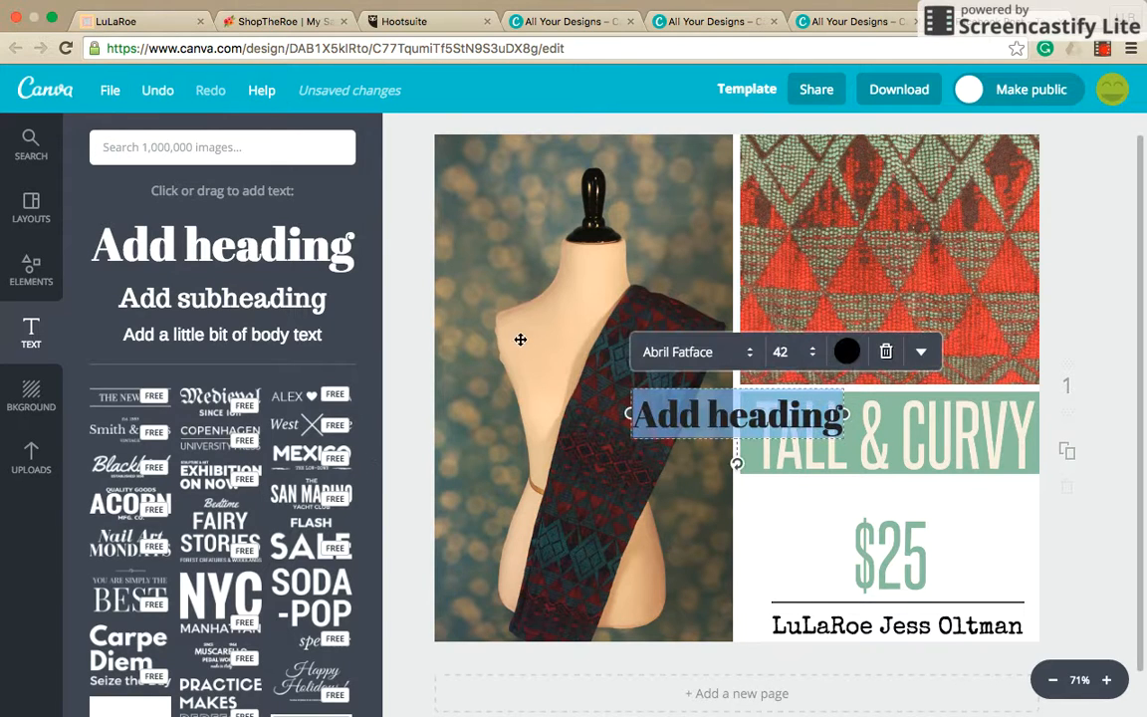
type("S")
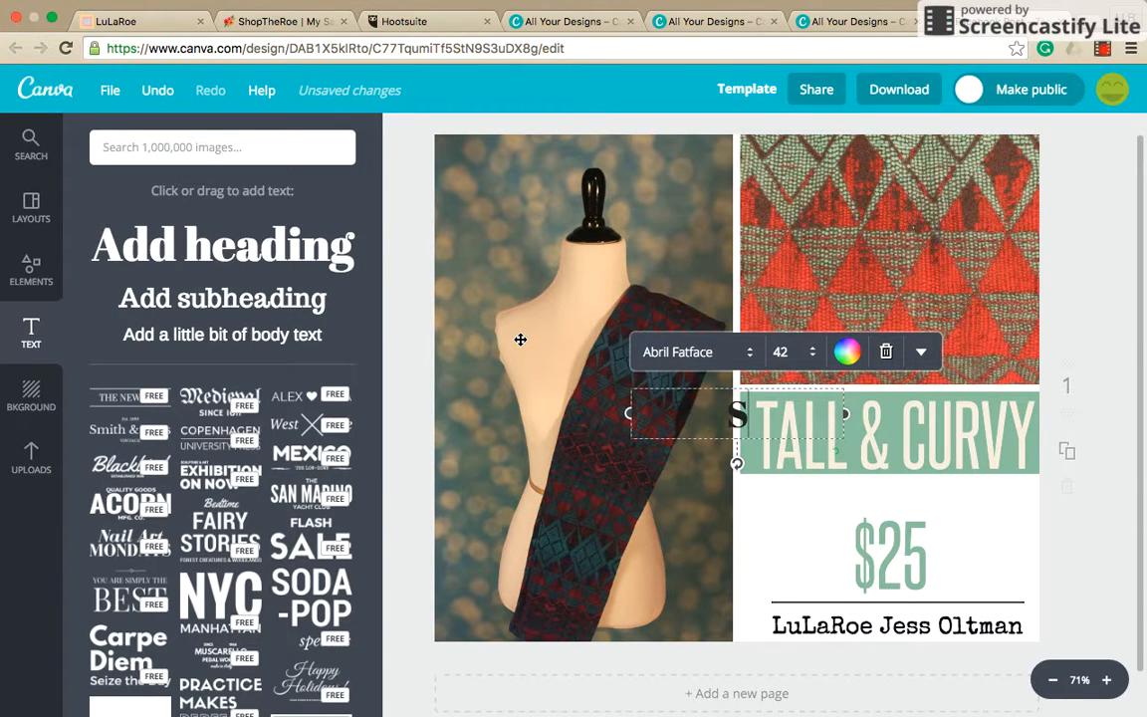
key("Return")
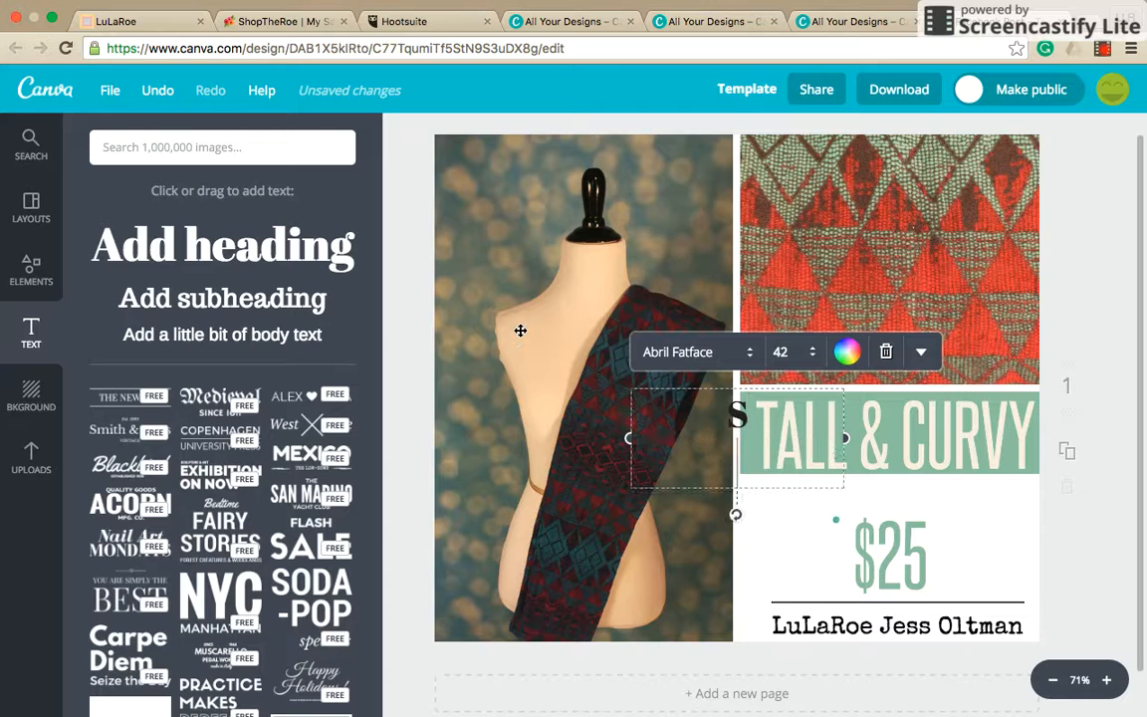
key("BackSpace")
key("super+a")
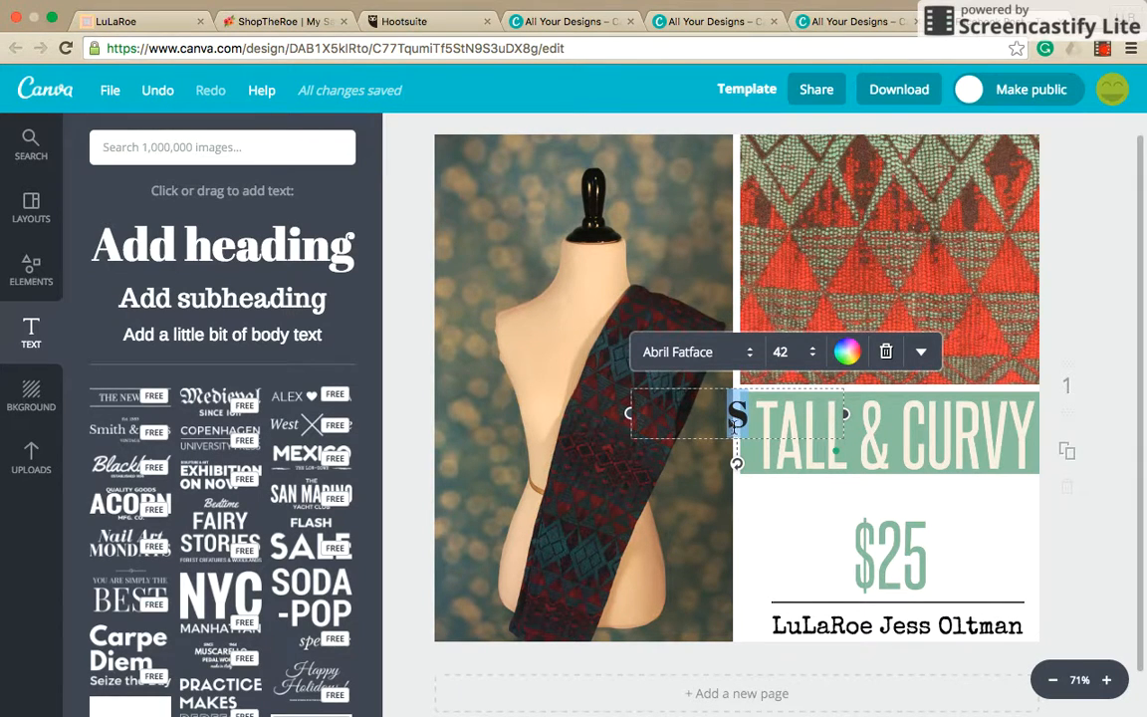
left_click_drag(736, 413, 479, 167)
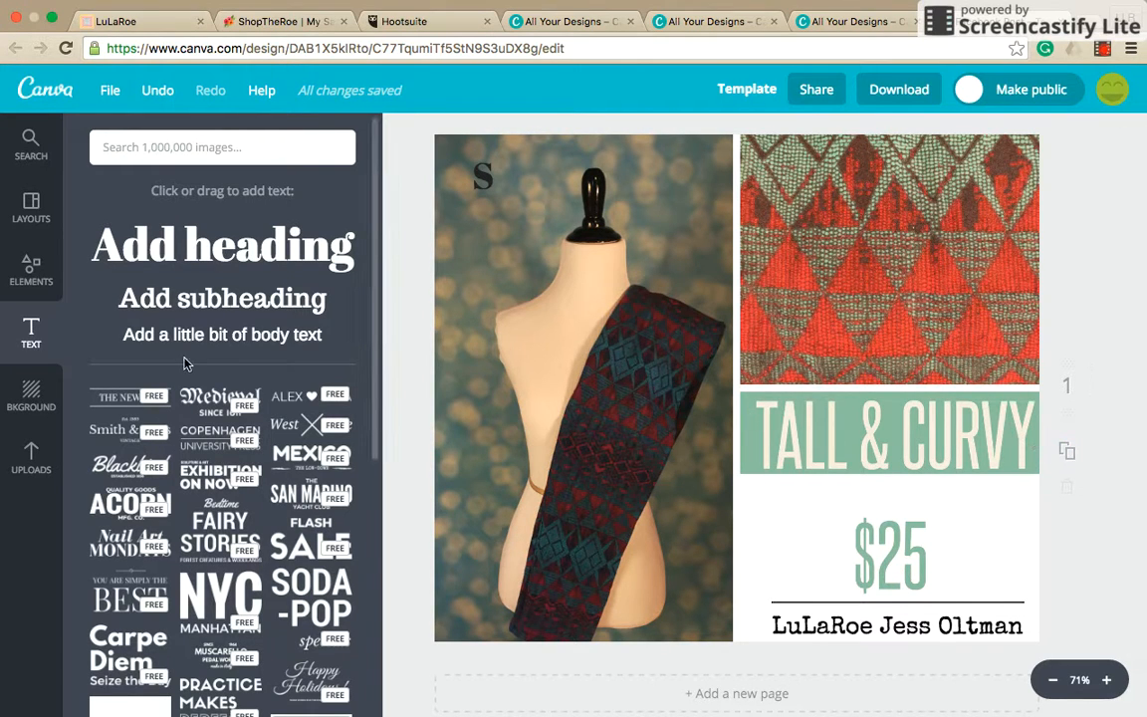
Replace the Tall & Curvy $25 price card in the grid with the uploaded Randy $35 card.
left_click(30, 457)
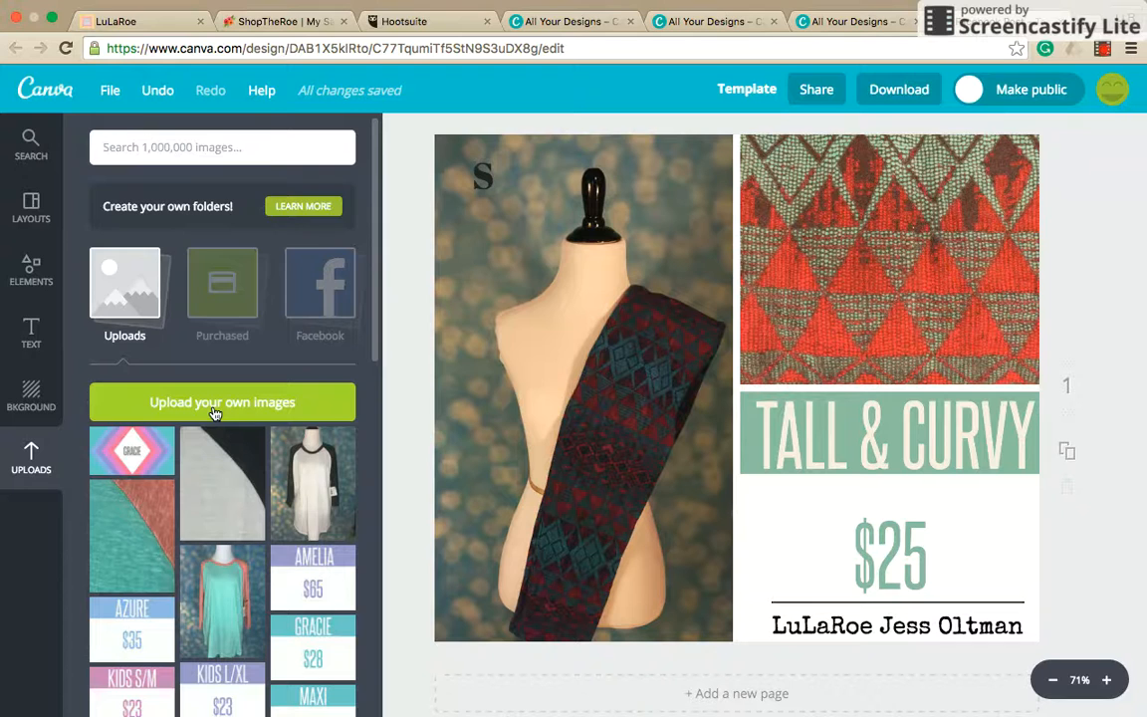
scroll(214, 413, "down", 5)
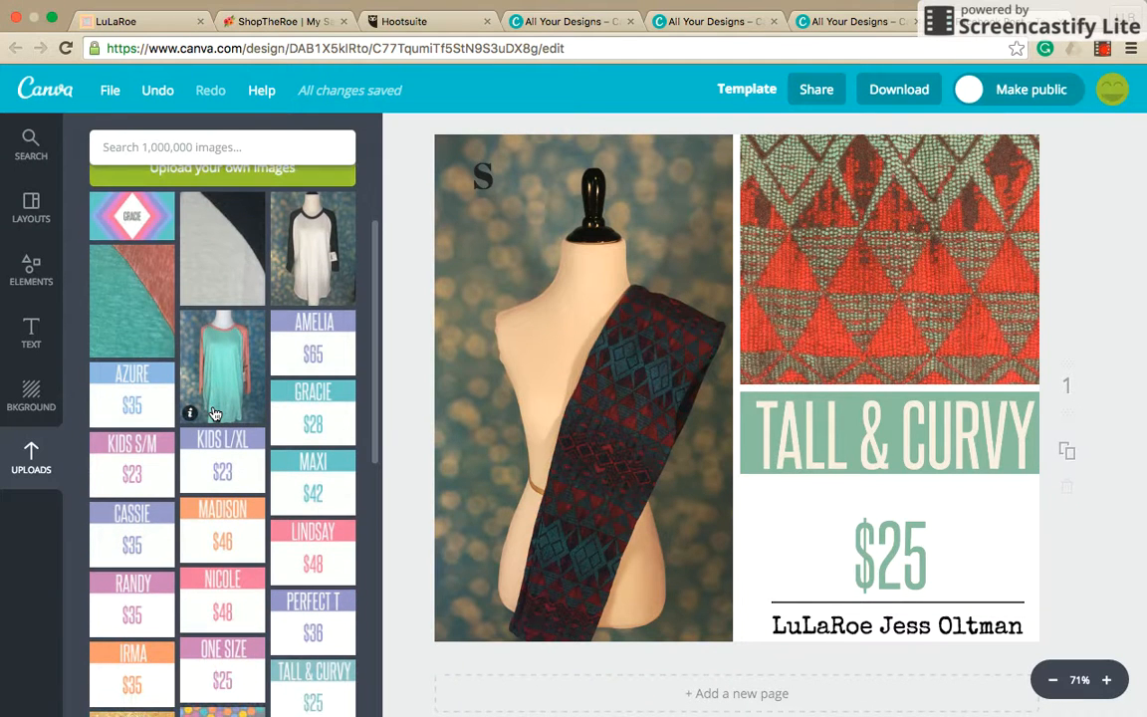
scroll(214, 413, "down", 10)
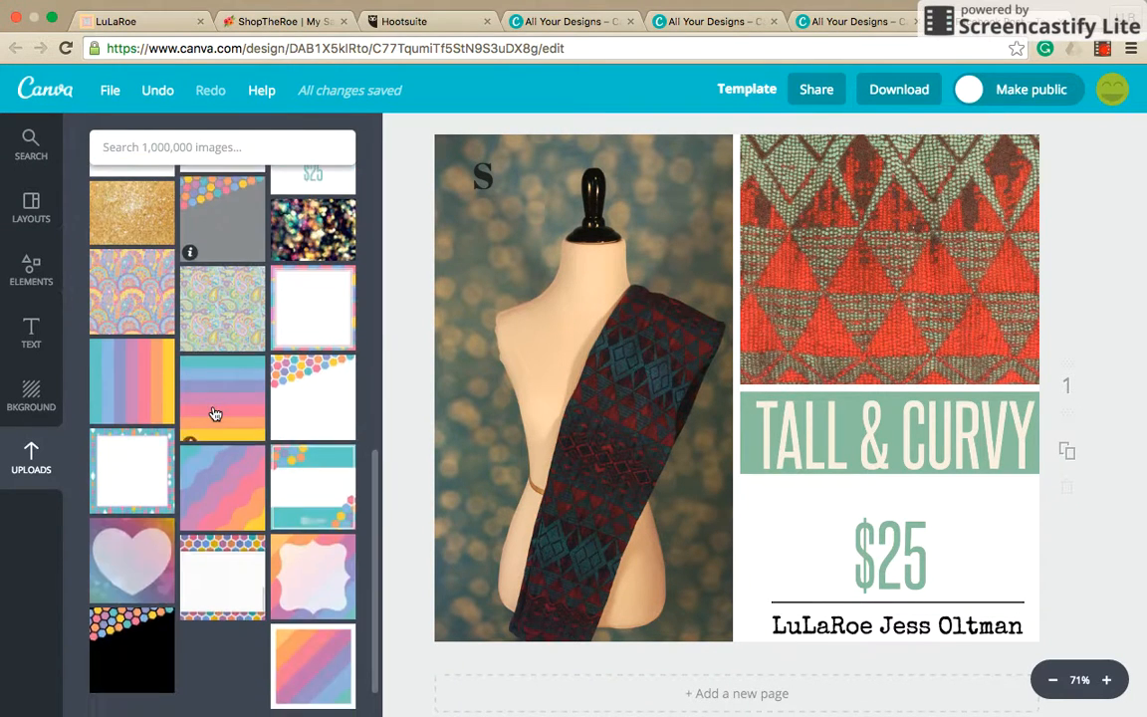
scroll(214, 413, "up", 14)
scroll(214, 413, "up", 2)
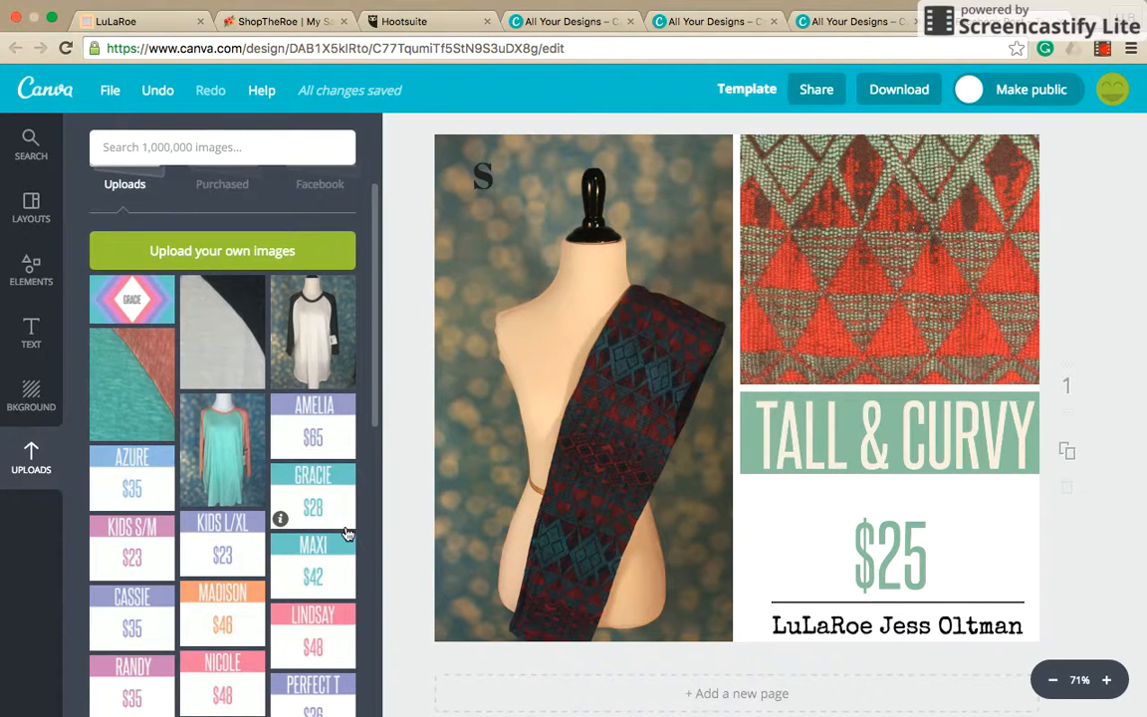
scroll(179, 545, "down", 2)
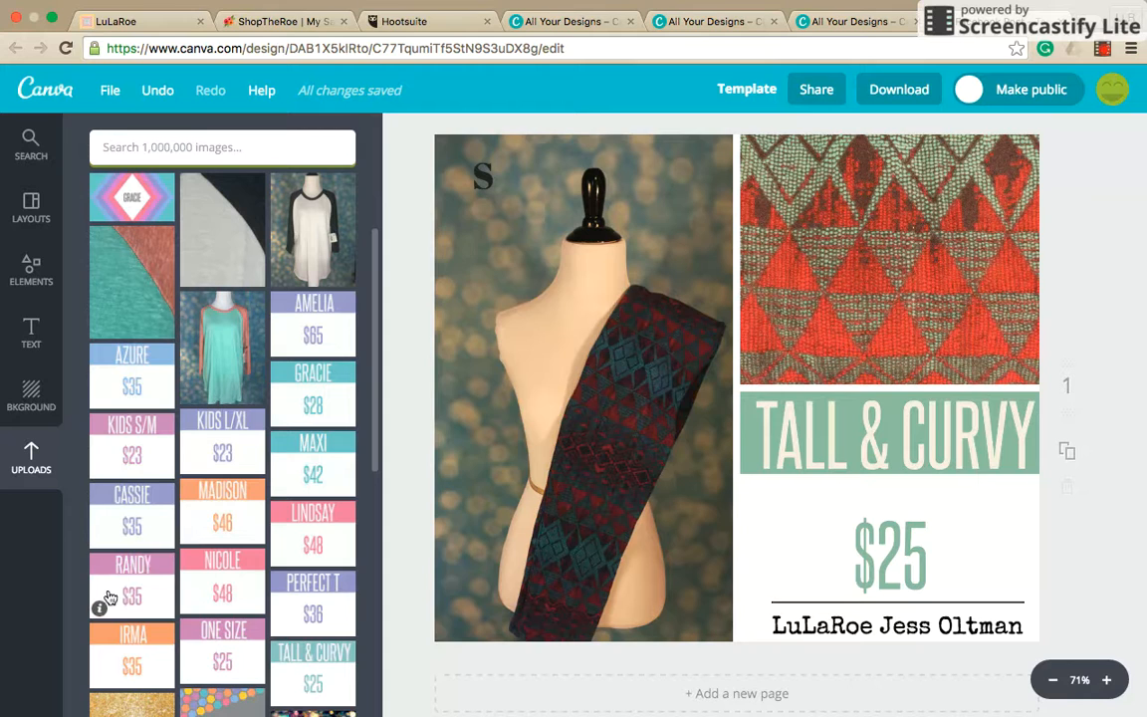
left_click_drag(111, 596, 768, 551)
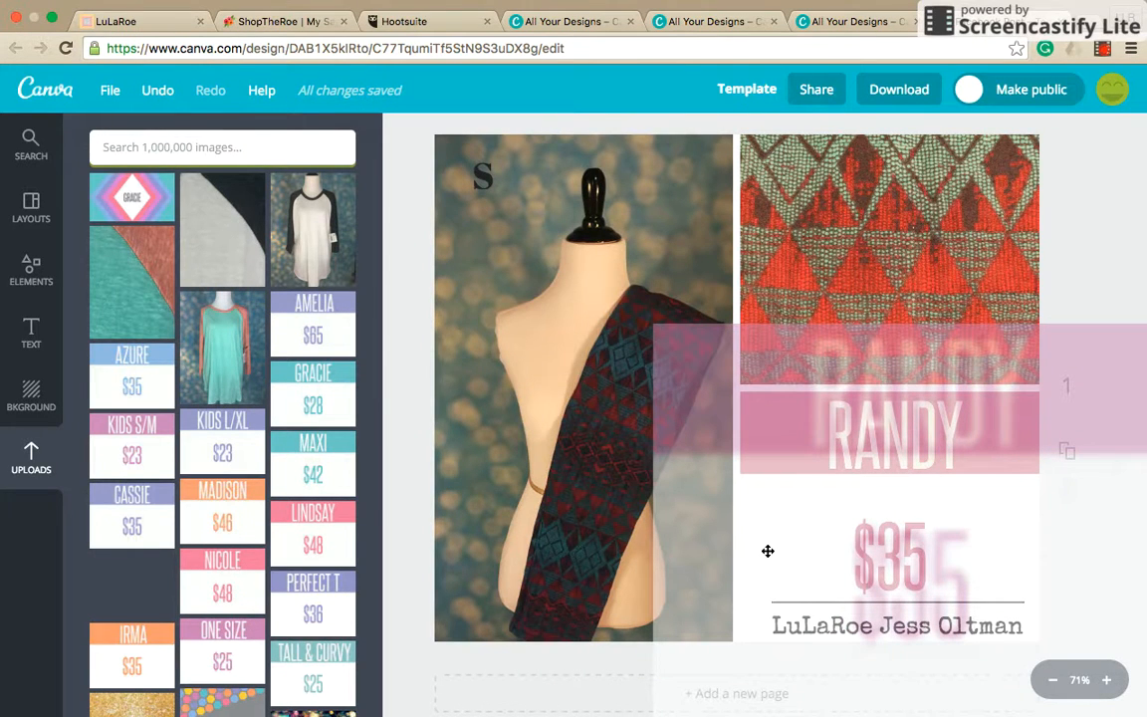
left_click_drag(767, 550, 767, 550)
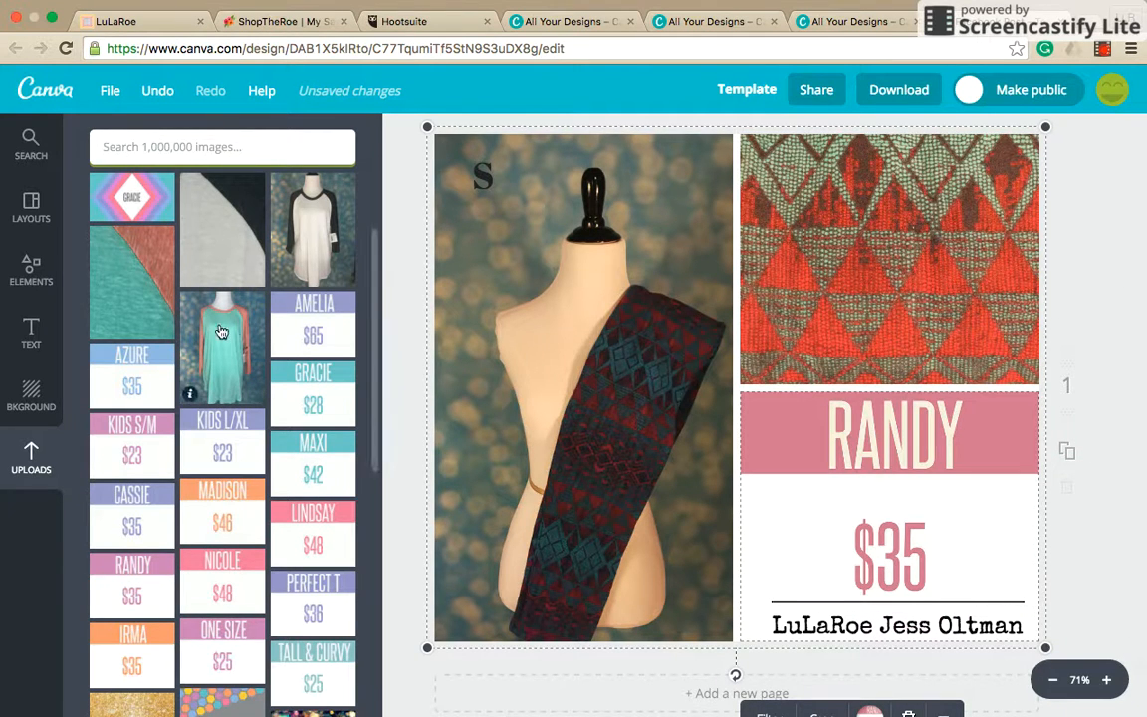
Replace the mannequin photo and the fabric swatch with the uploaded green-and-coral shirt photo and its matching fabric close-up.
left_click_drag(214, 338, 519, 333)
left_click_drag(131, 281, 910, 273)
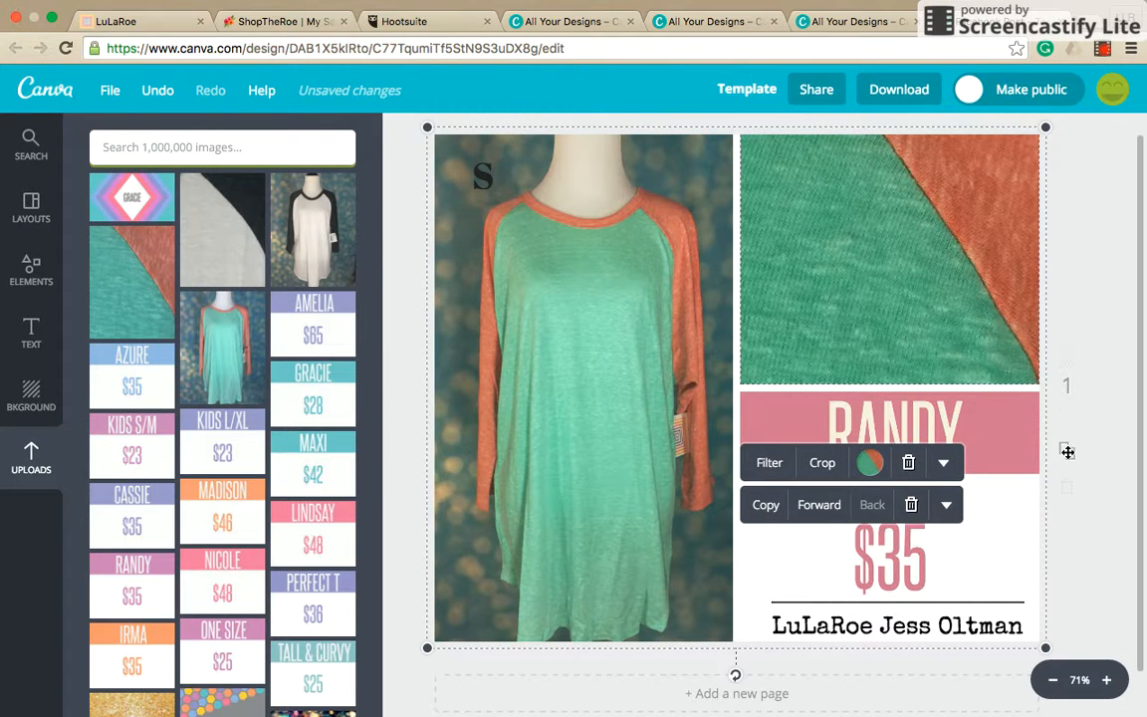
left_click(1094, 385)
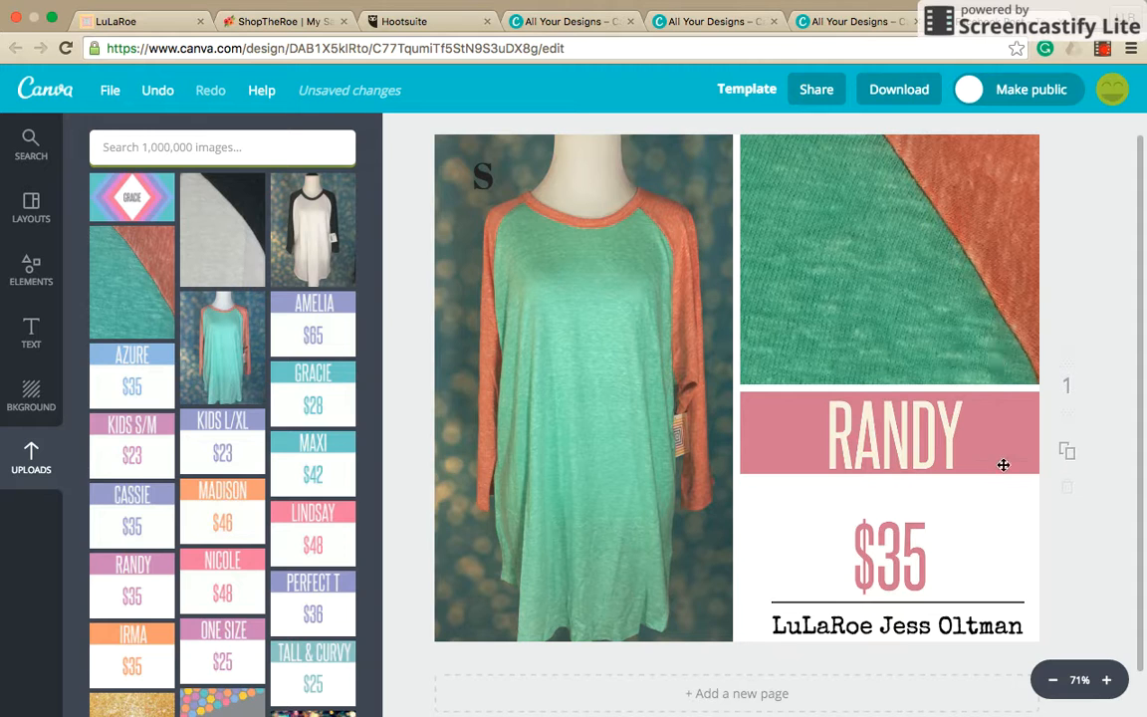
Duplicate the finished Randy page to create a second page.
left_click(1068, 455)
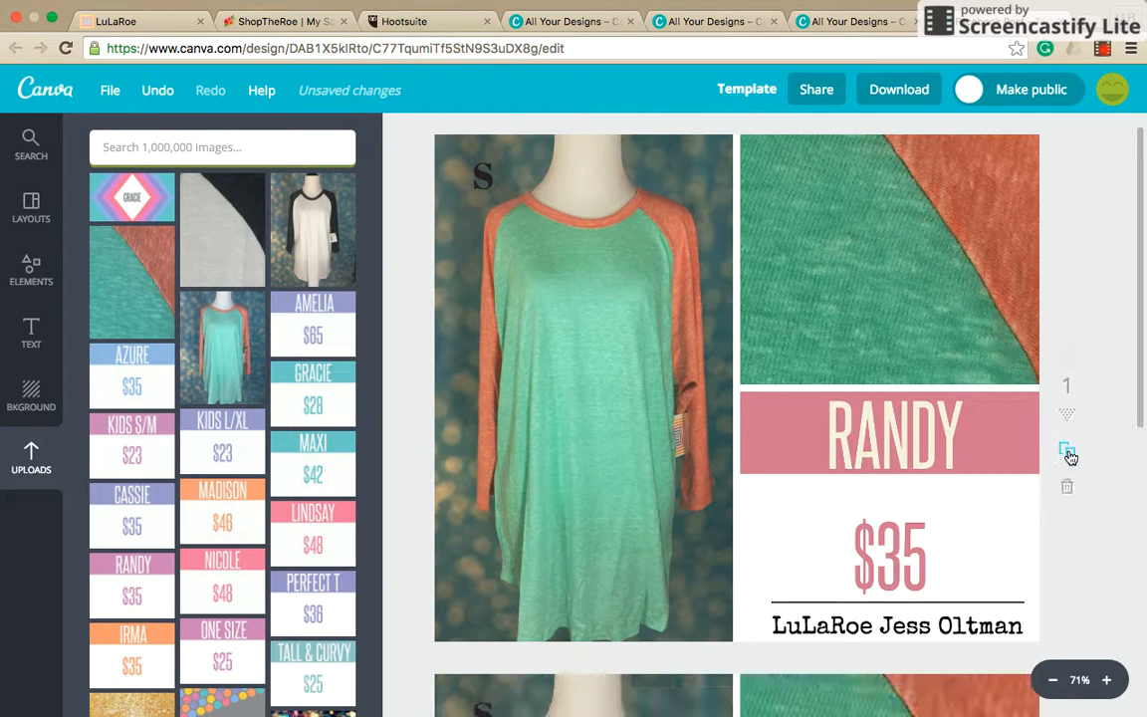
scroll(815, 397, "down", 3)
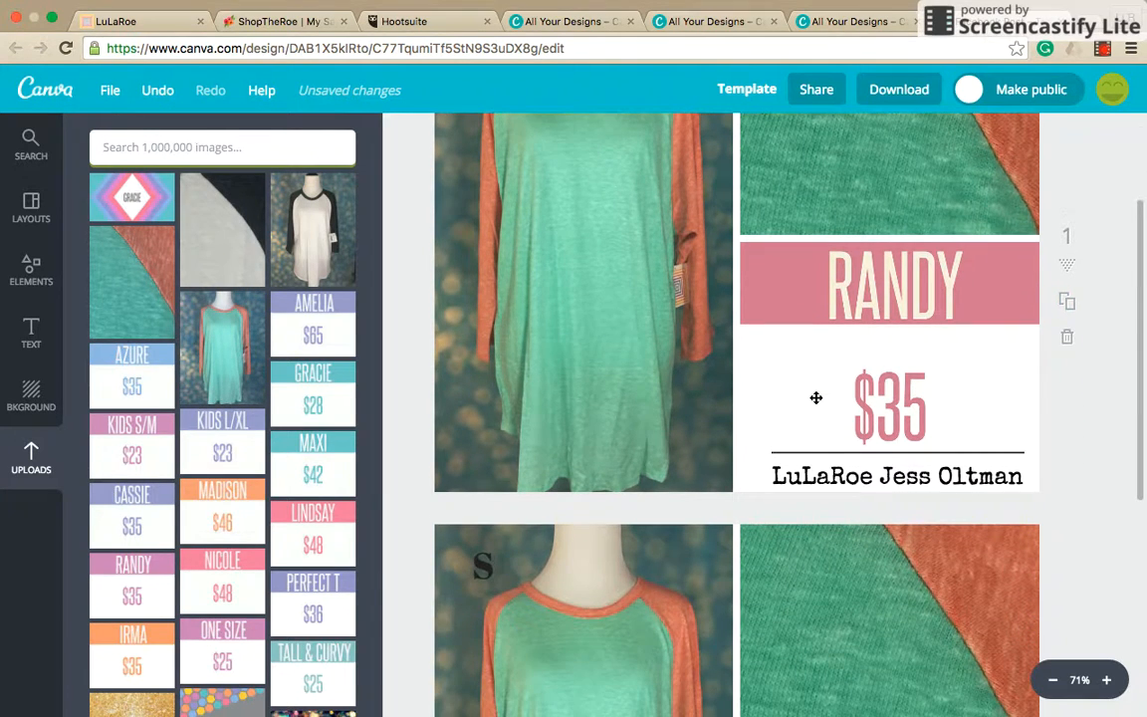
scroll(815, 397, "down", 4)
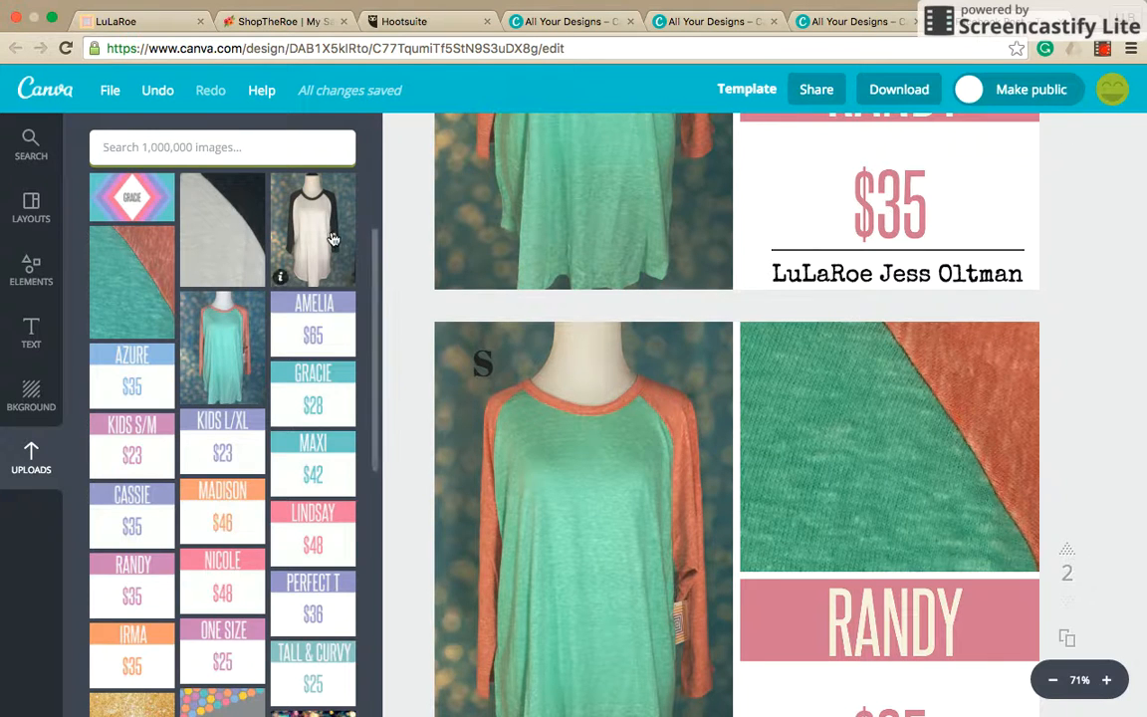
Replace page 2's shirt photo and fabric swatch with the uploaded white-and-black shirt photo and its matching fabric close-up.
left_click_drag(332, 239, 570, 462)
left_click_drag(222, 229, 860, 347)
scroll(860, 348, "down", 2)
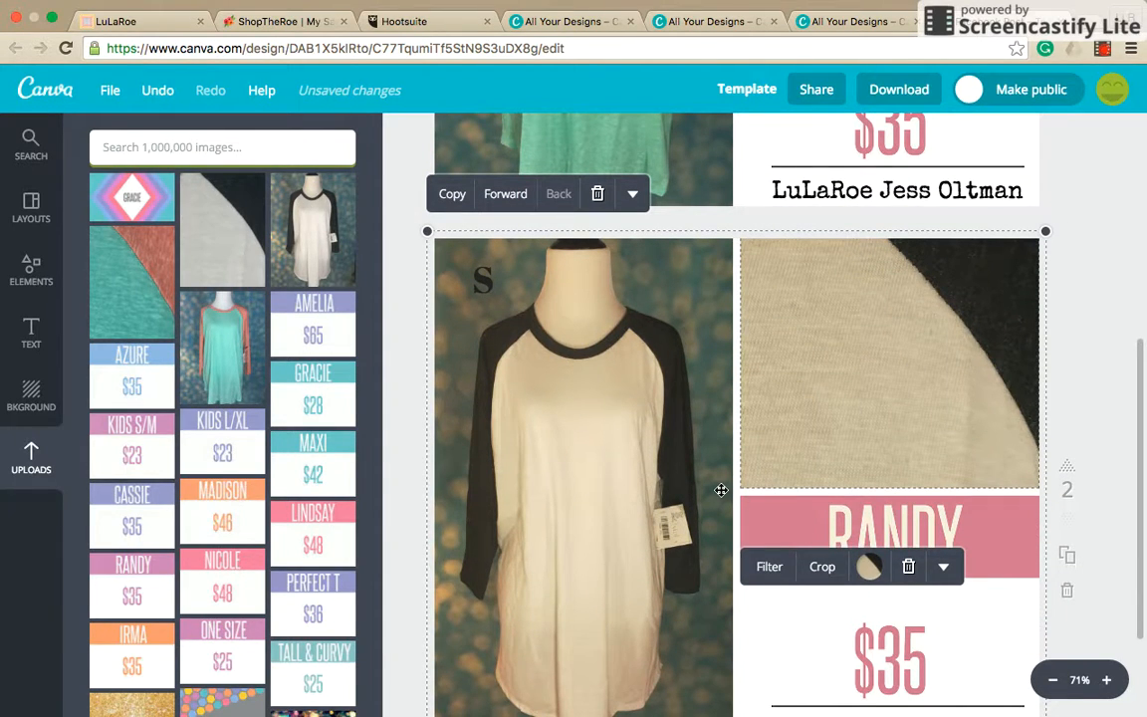
Reposition the crop of page 2's fabric swatch, shifting the image down so more of the black fabric shows.
scroll(721, 490, "down", 3)
scroll(720, 490, "up", 8)
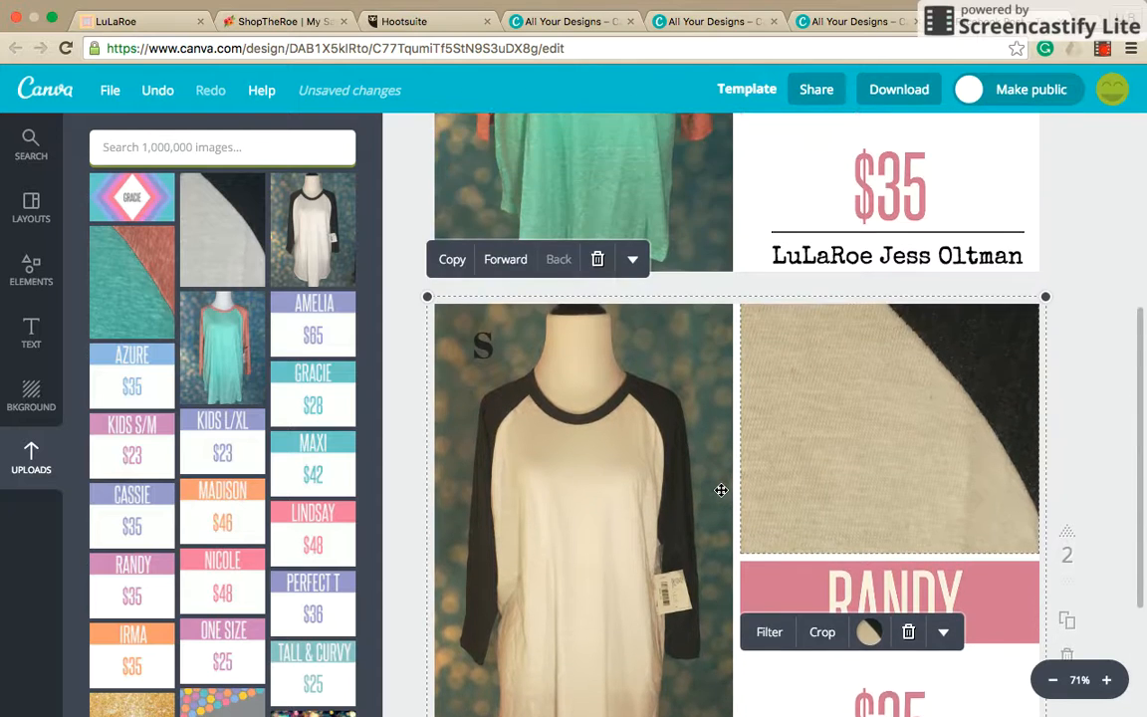
scroll(721, 489, "down", 5)
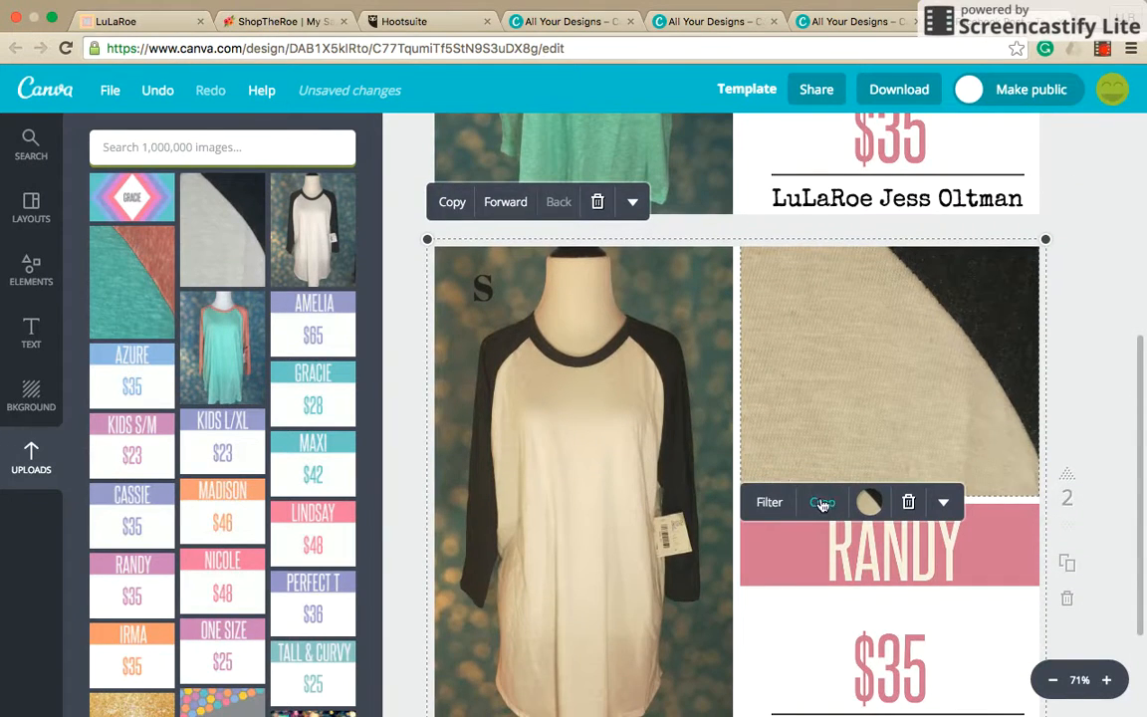
left_click(824, 504)
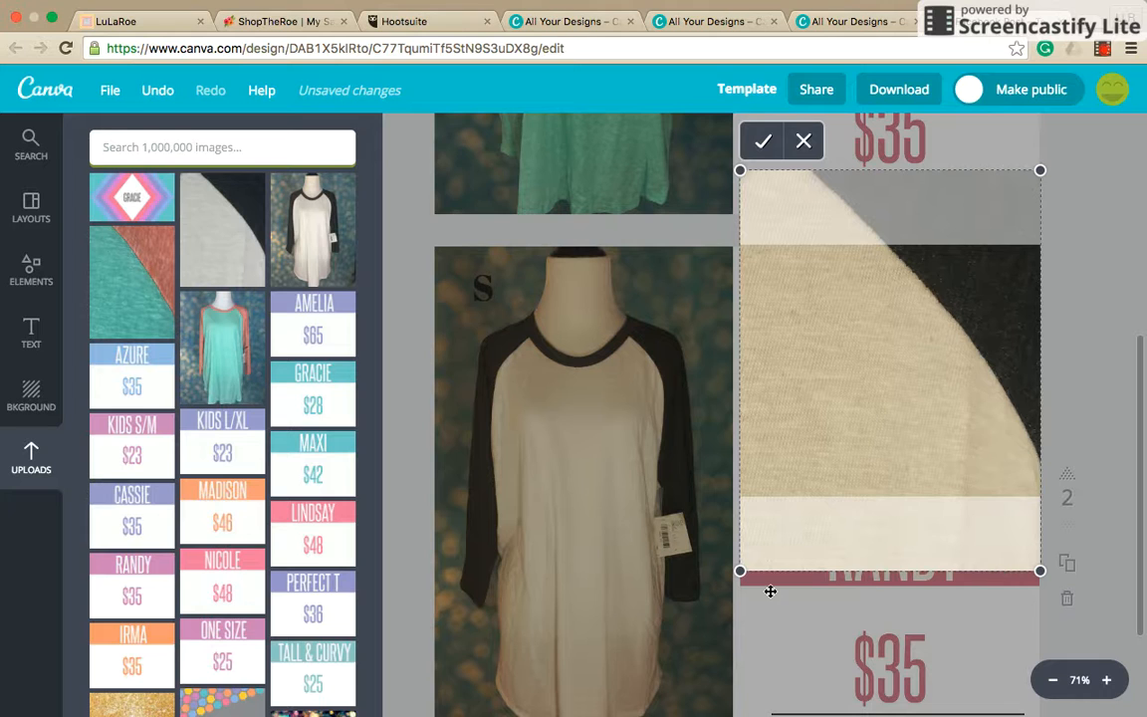
left_click_drag(813, 322, 816, 391)
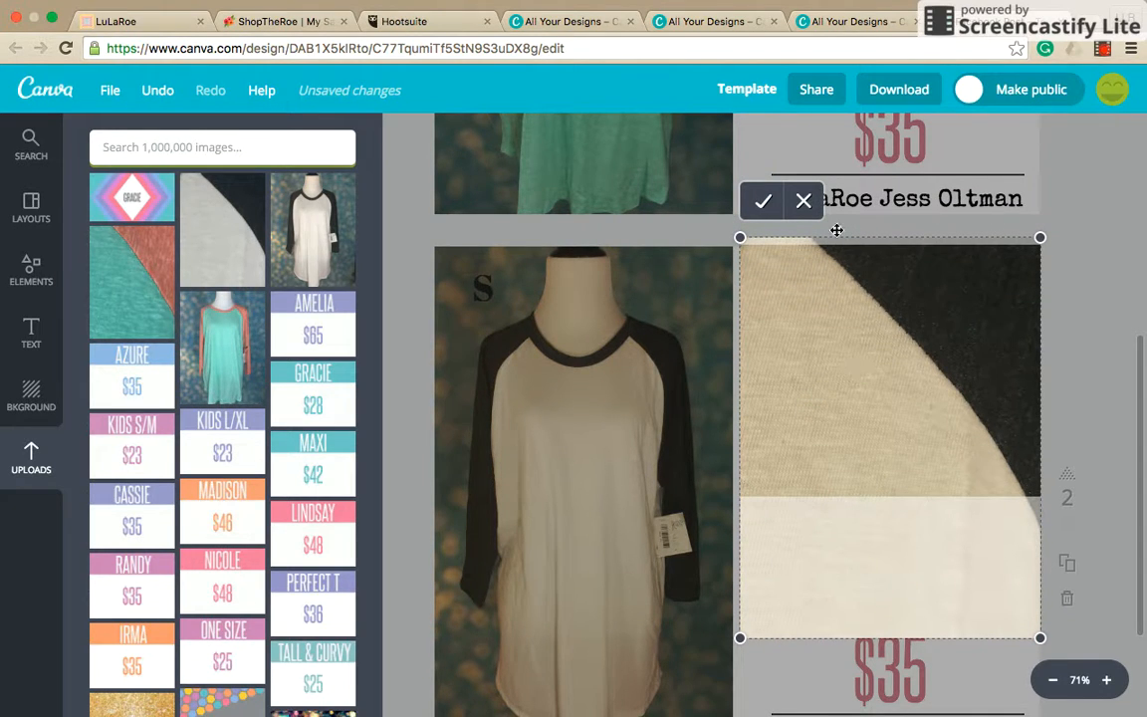
left_click(764, 201)
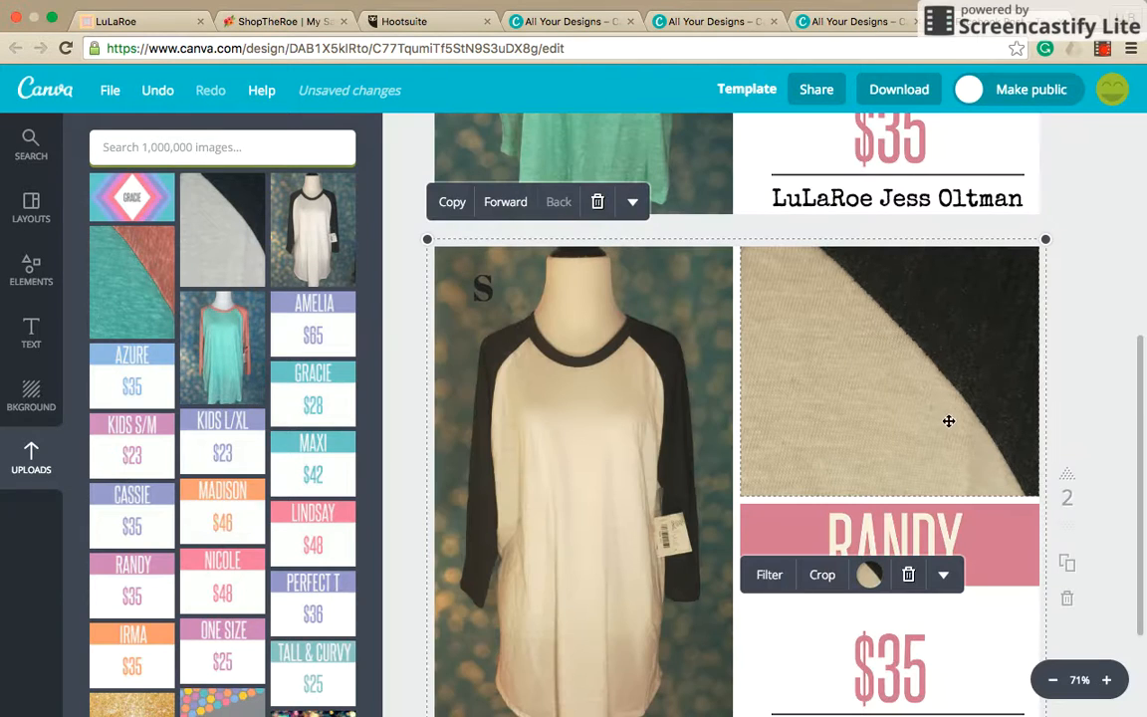
Duplicate page 2 with the white-and-black shirt and move the copy up to become page 1.
scroll(639, 352, "down", 3)
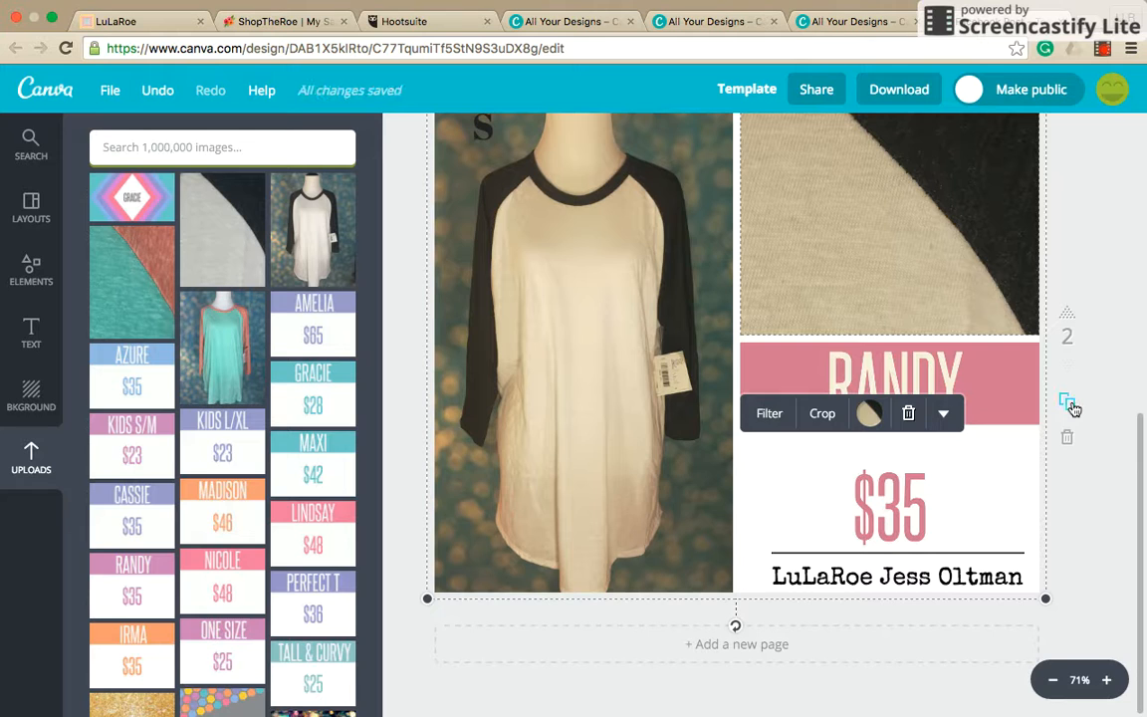
left_click(1070, 405)
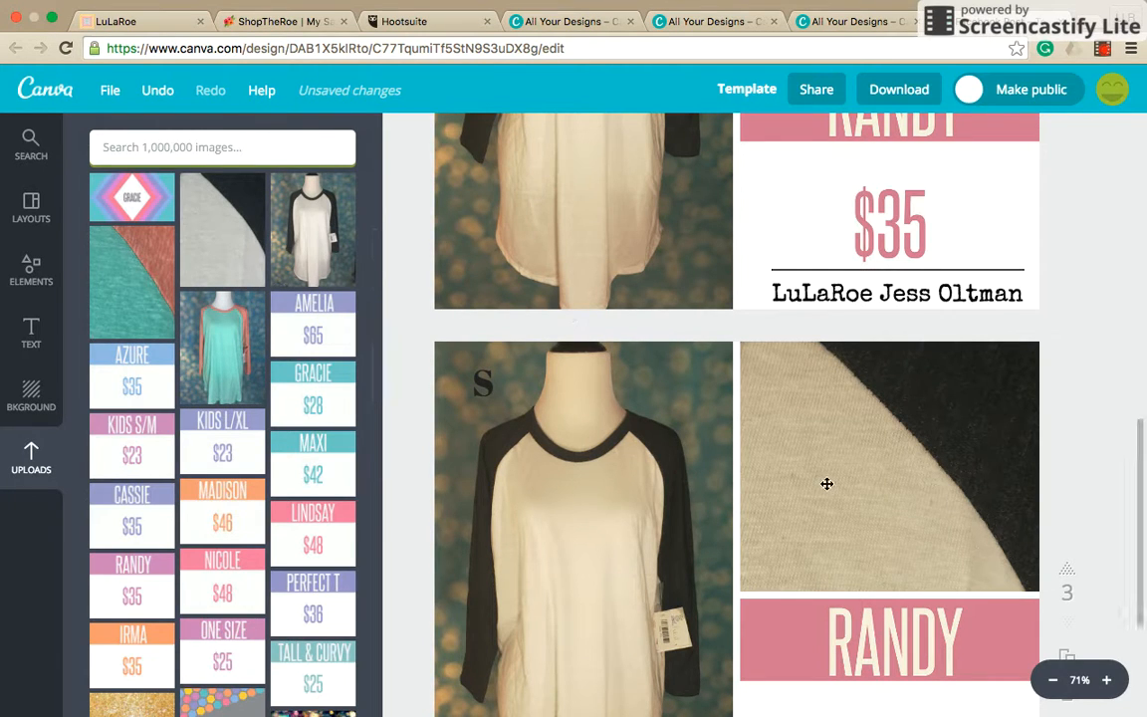
scroll(827, 484, "down", 3)
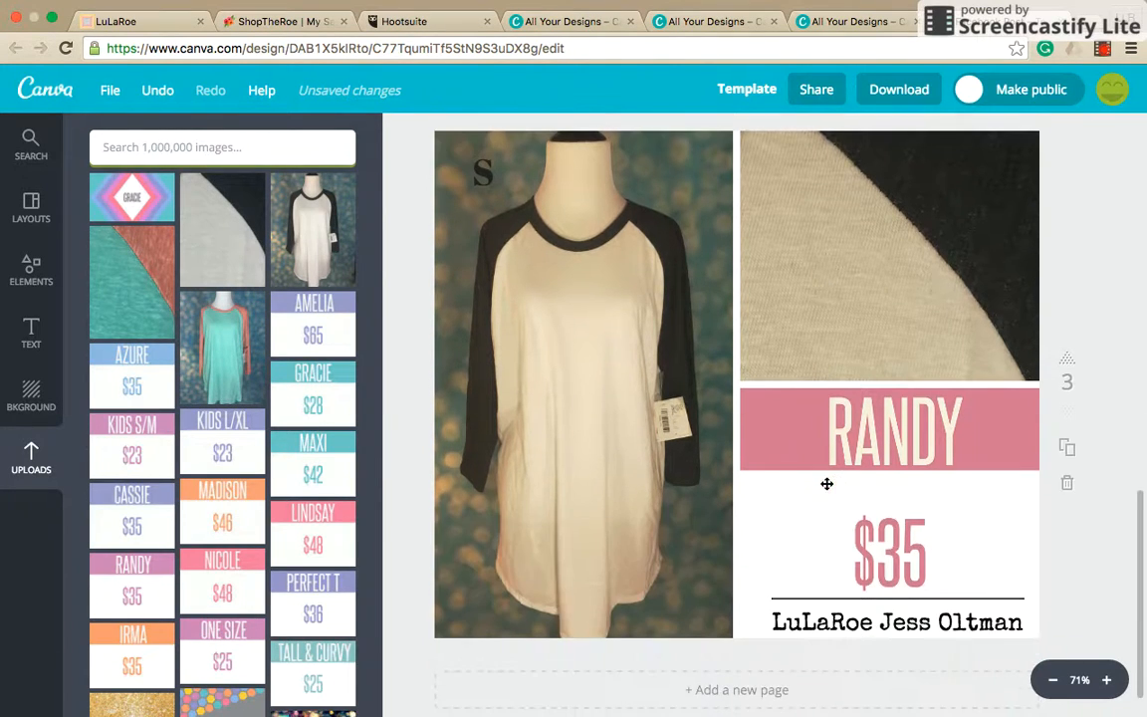
left_click(1066, 365)
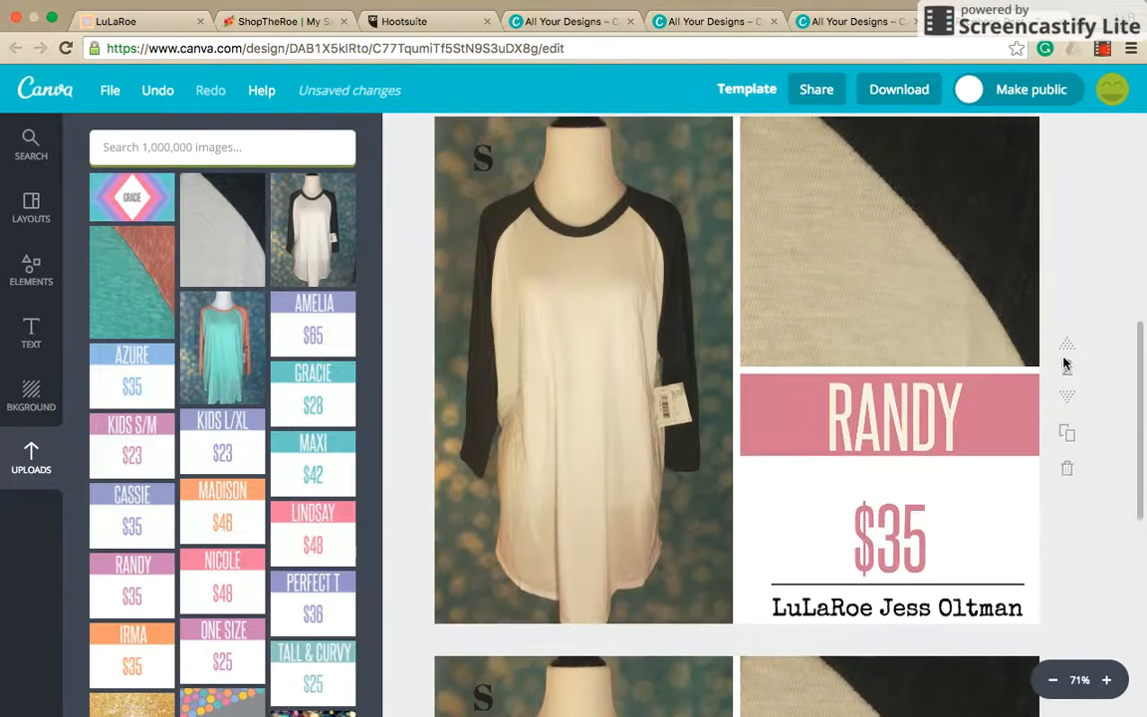
scroll(1063, 364, "up", 3)
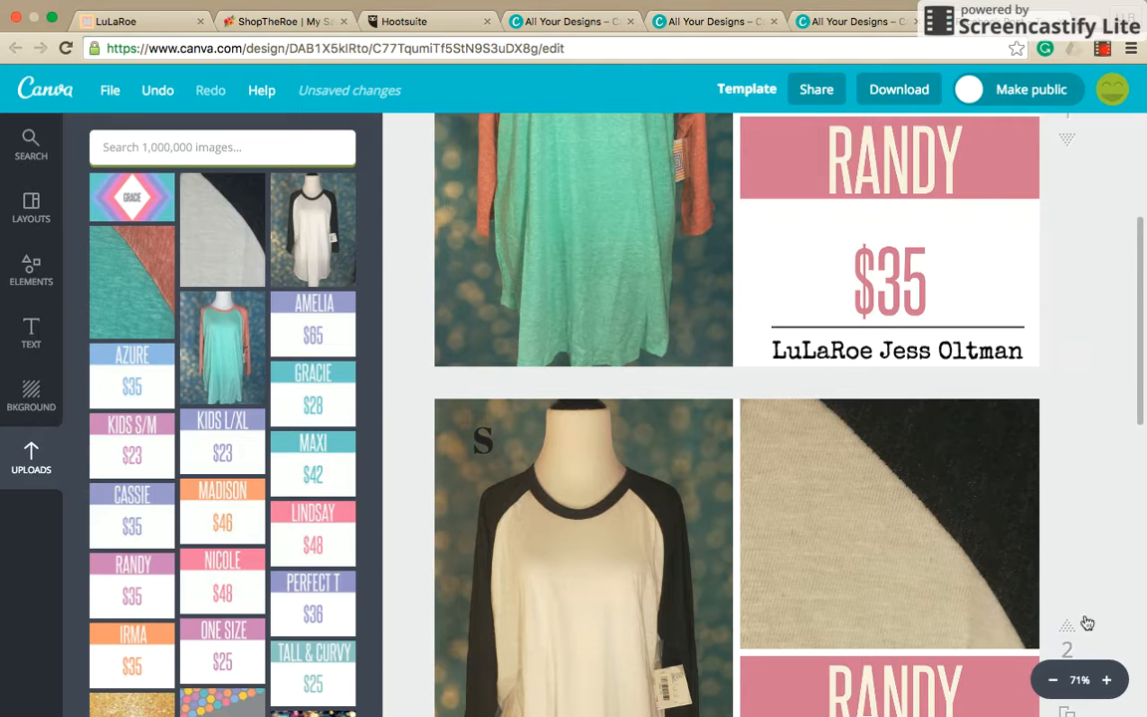
left_click(1066, 624)
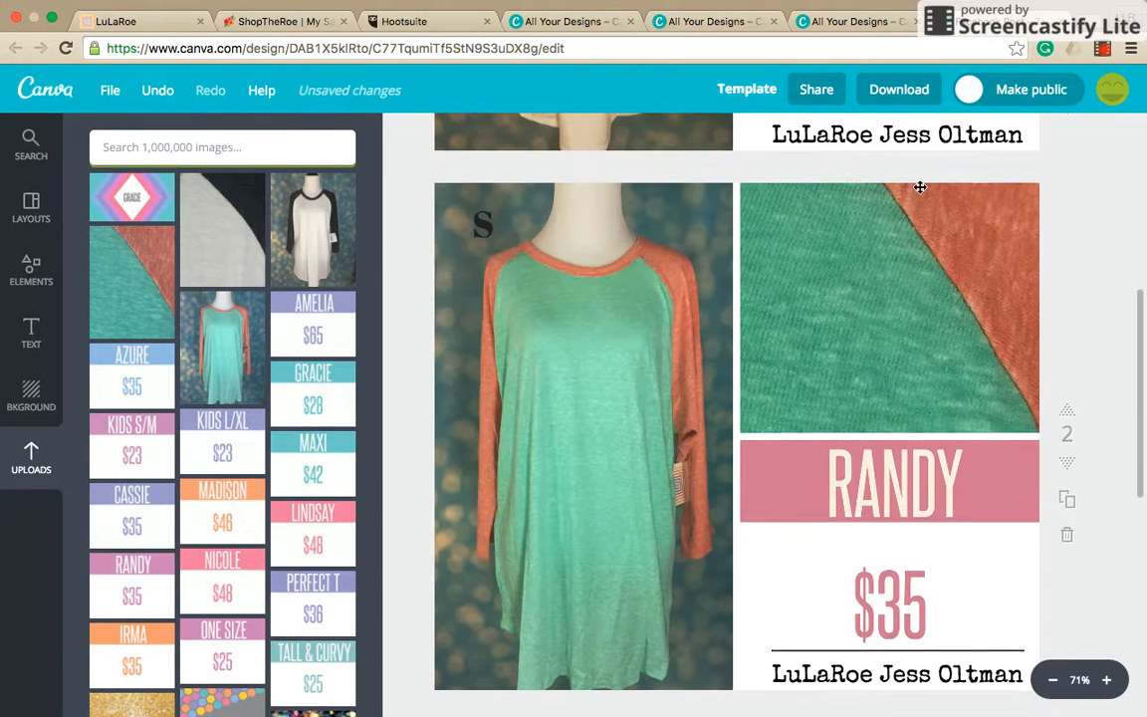
scroll(920, 187, "up", 5)
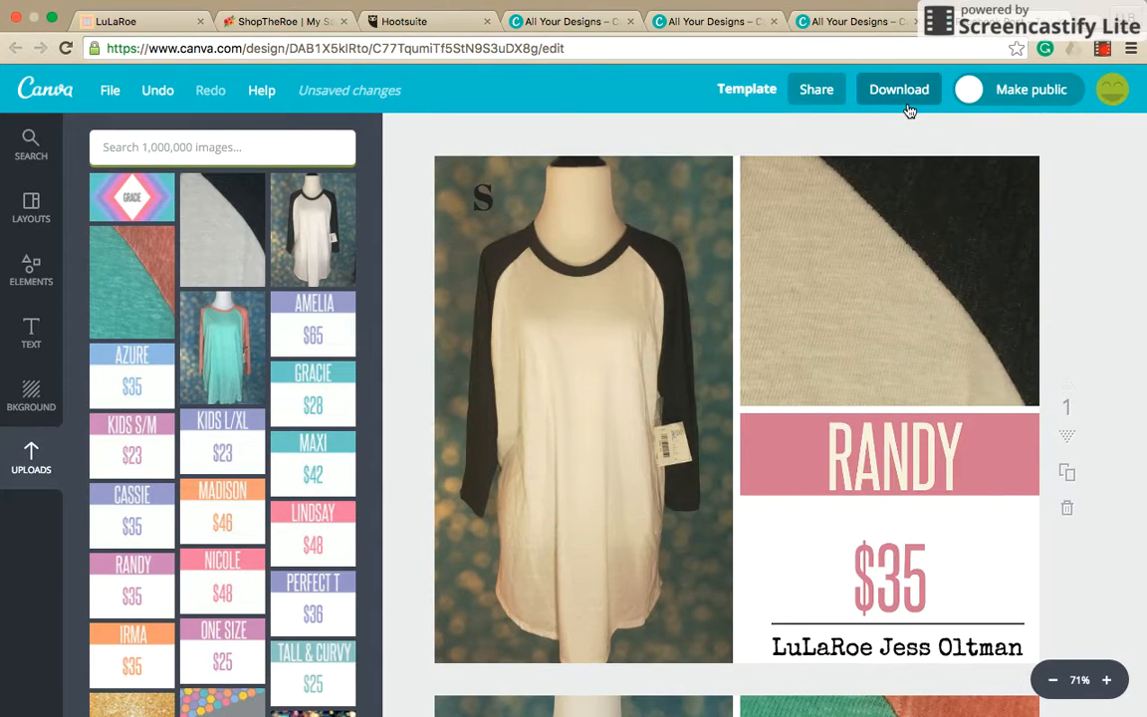
left_click(900, 90)
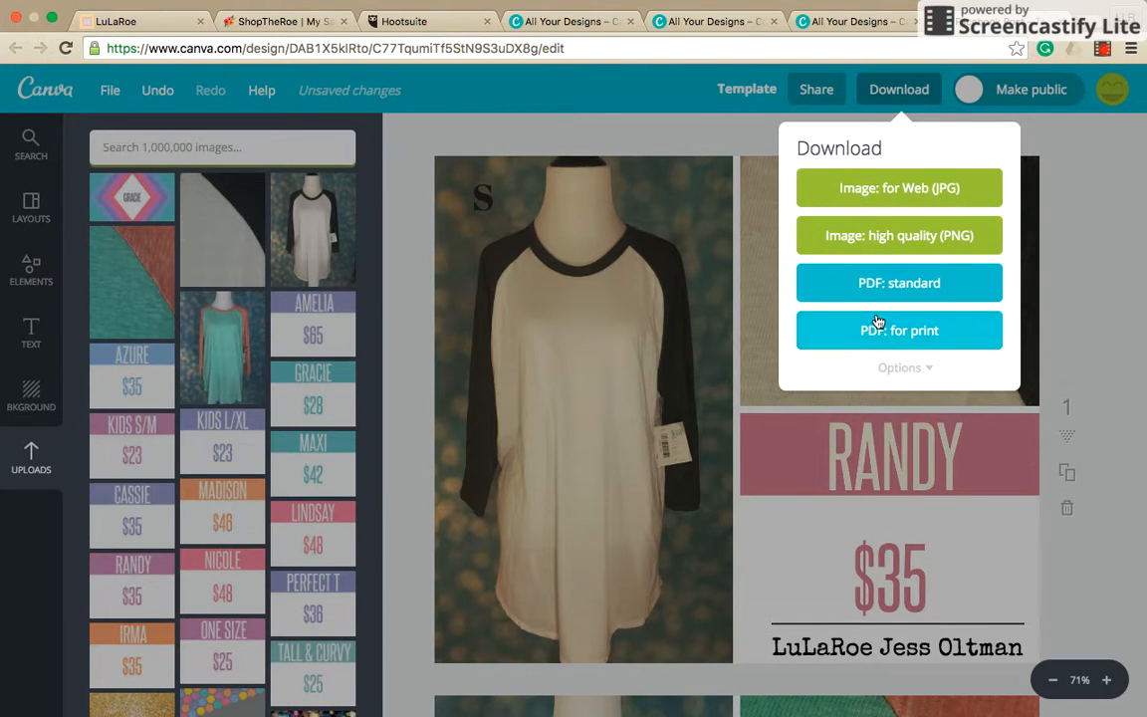
left_click(891, 369)
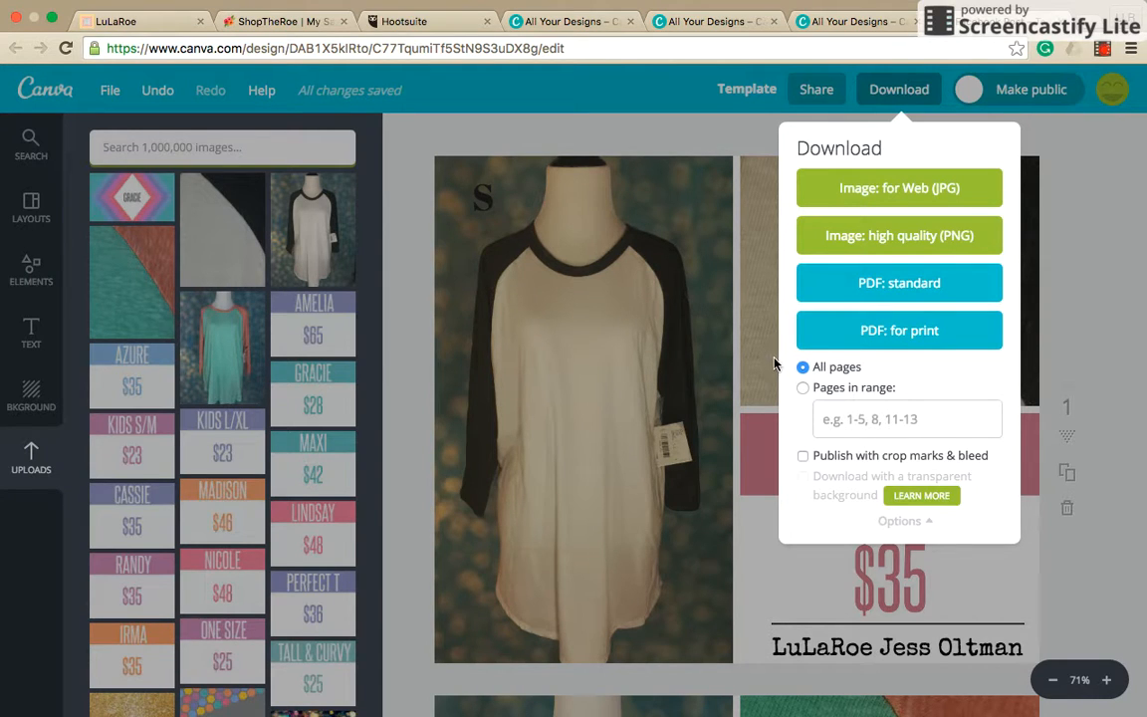
left_click(828, 421)
type("1")
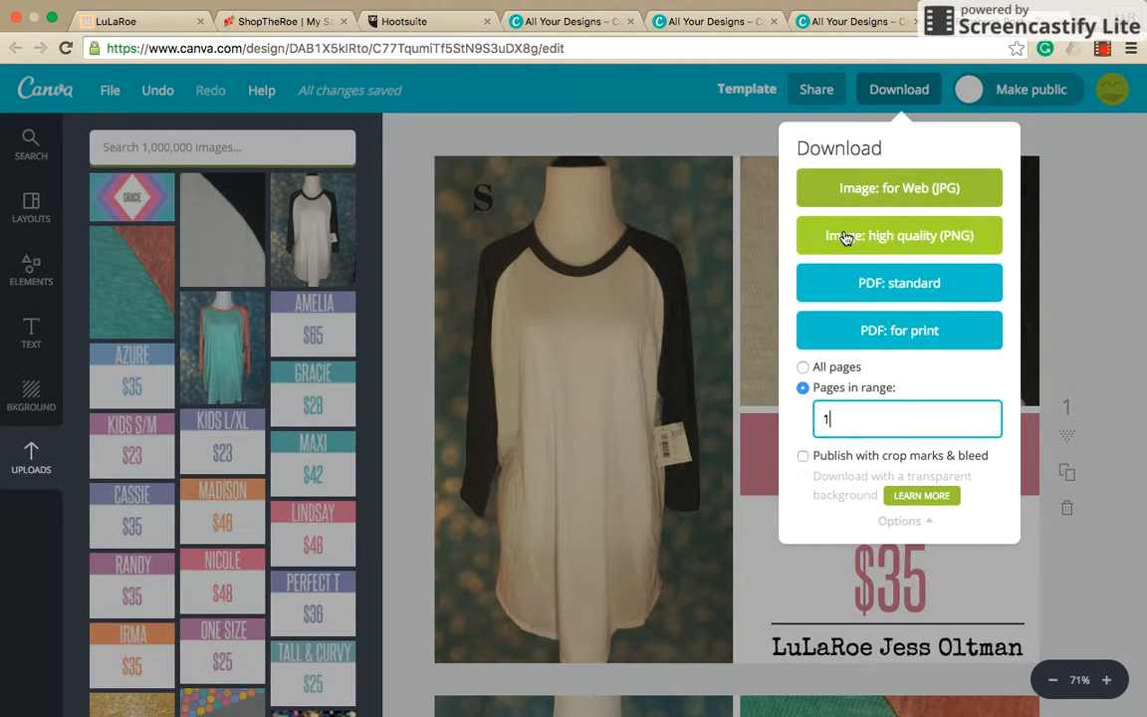
left_click(684, 137)
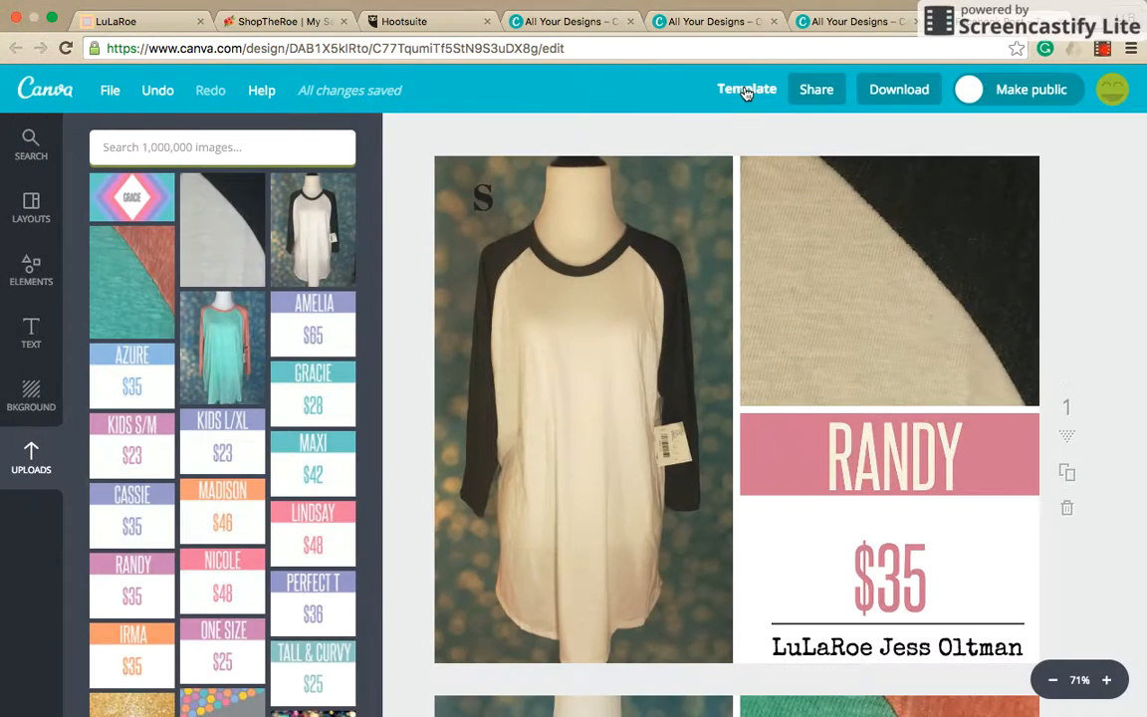
Rename the design from Template to "Randy 6-5-16".
left_click(745, 90)
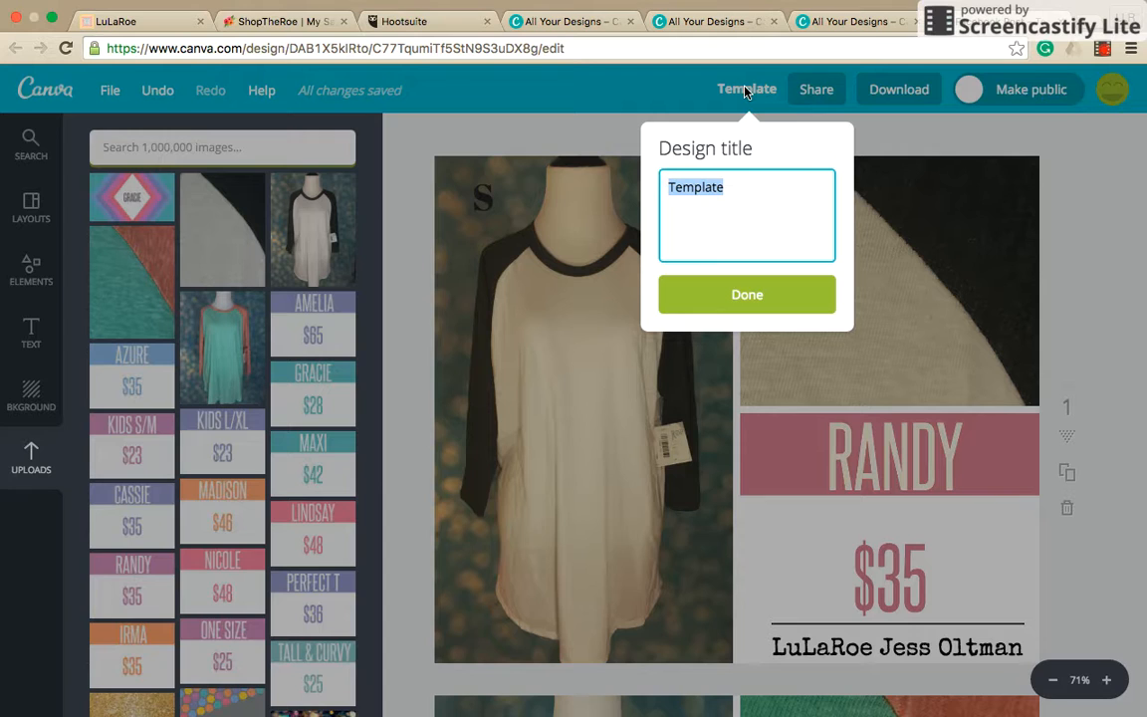
type("Ran")
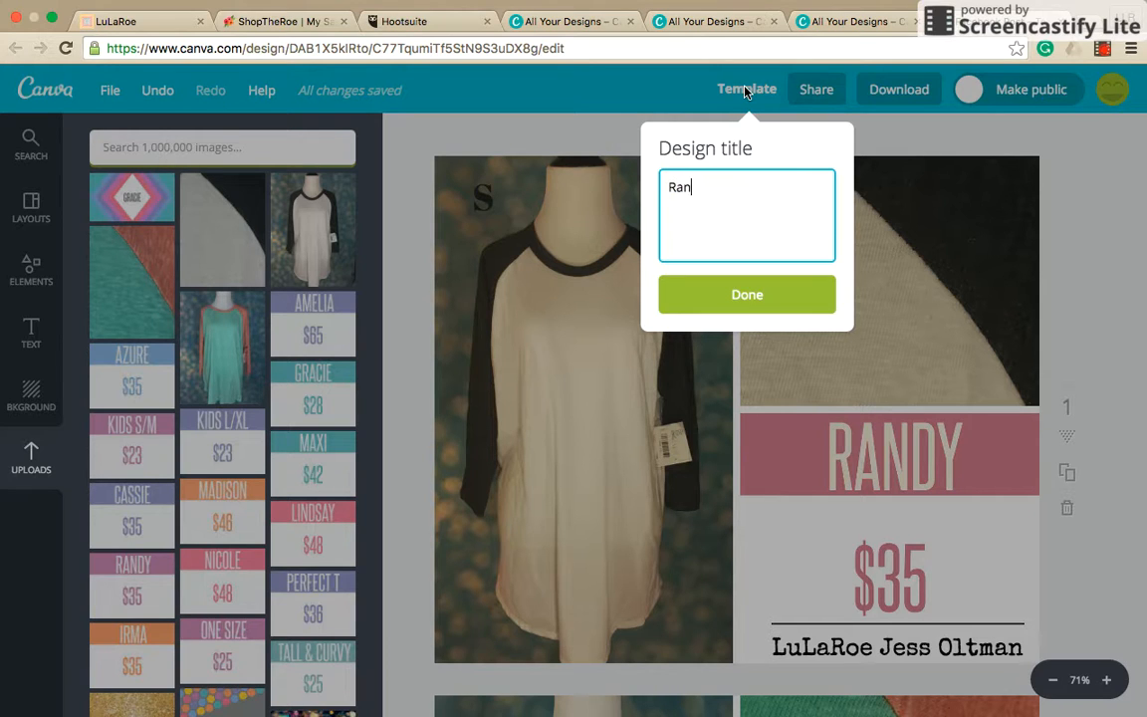
type("dy 6-5-16")
key("Return")
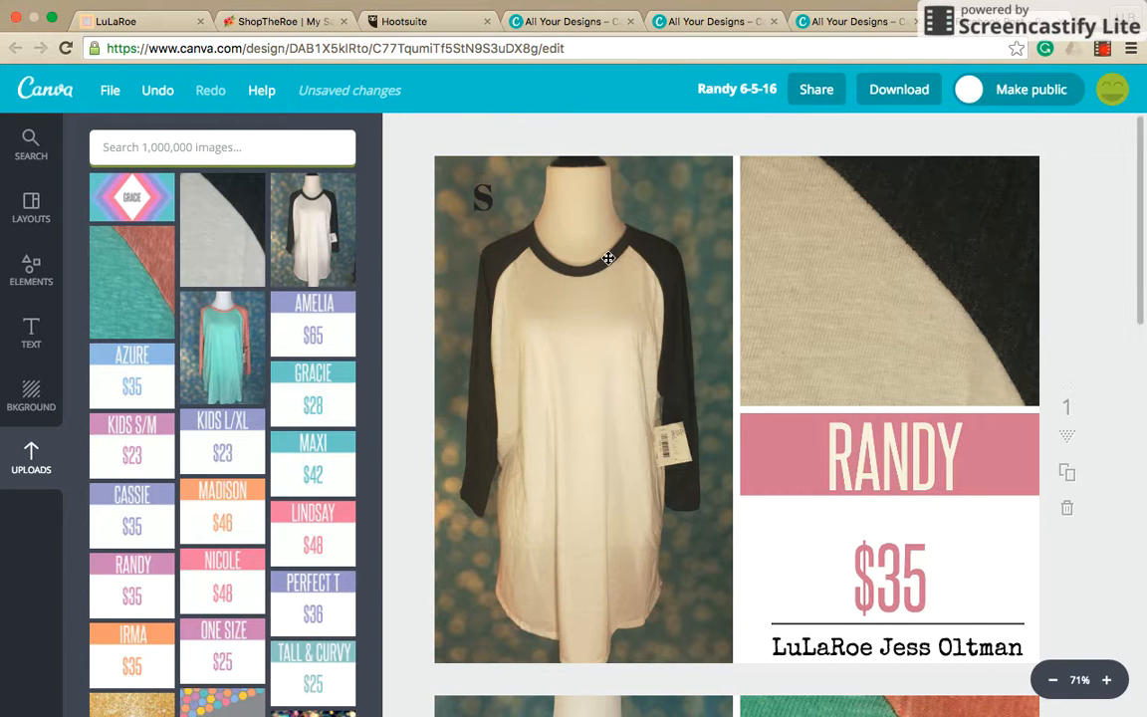
scroll(608, 258, "down", 3)
scroll(608, 257, "down", 8)
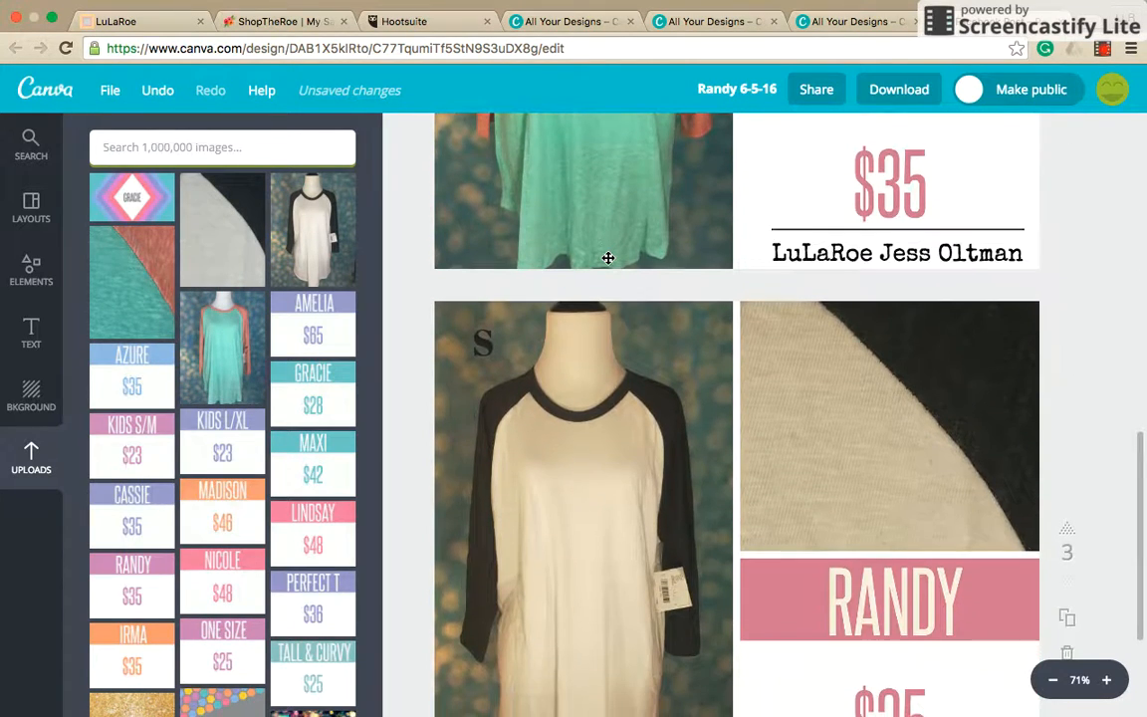
scroll(608, 258, "down", 1)
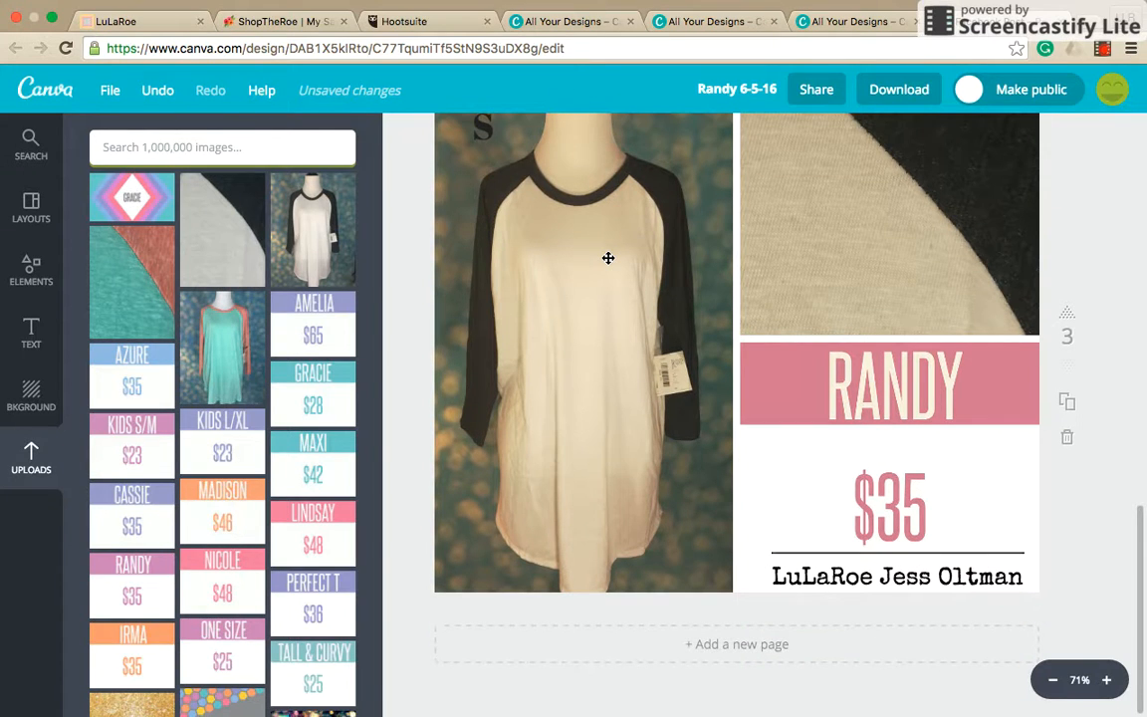